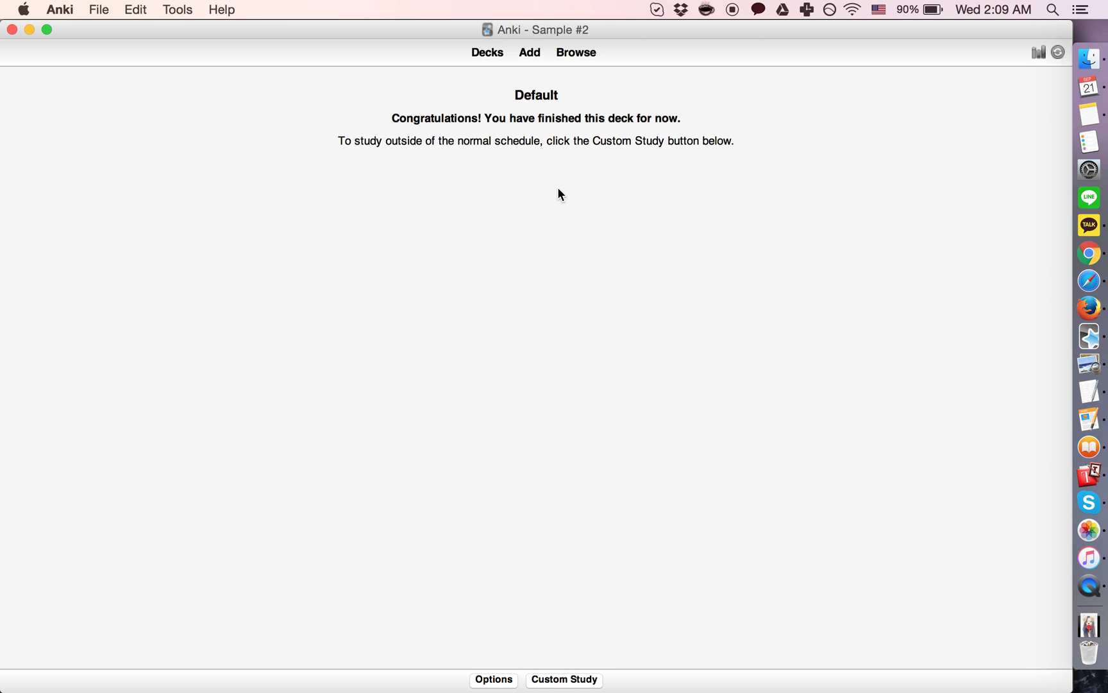
Create a new deck named 'Japanese' and open it.
{"action": "left_click", "coordinate": [489, 52]}
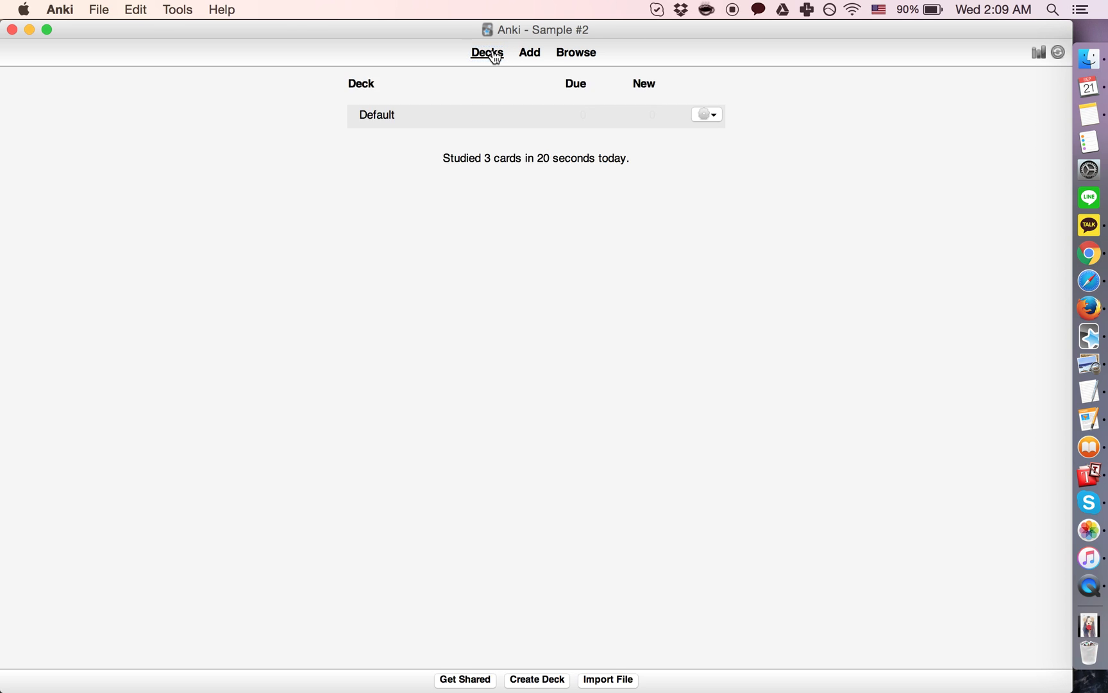
{"action": "left_click", "coordinate": [556, 681]}
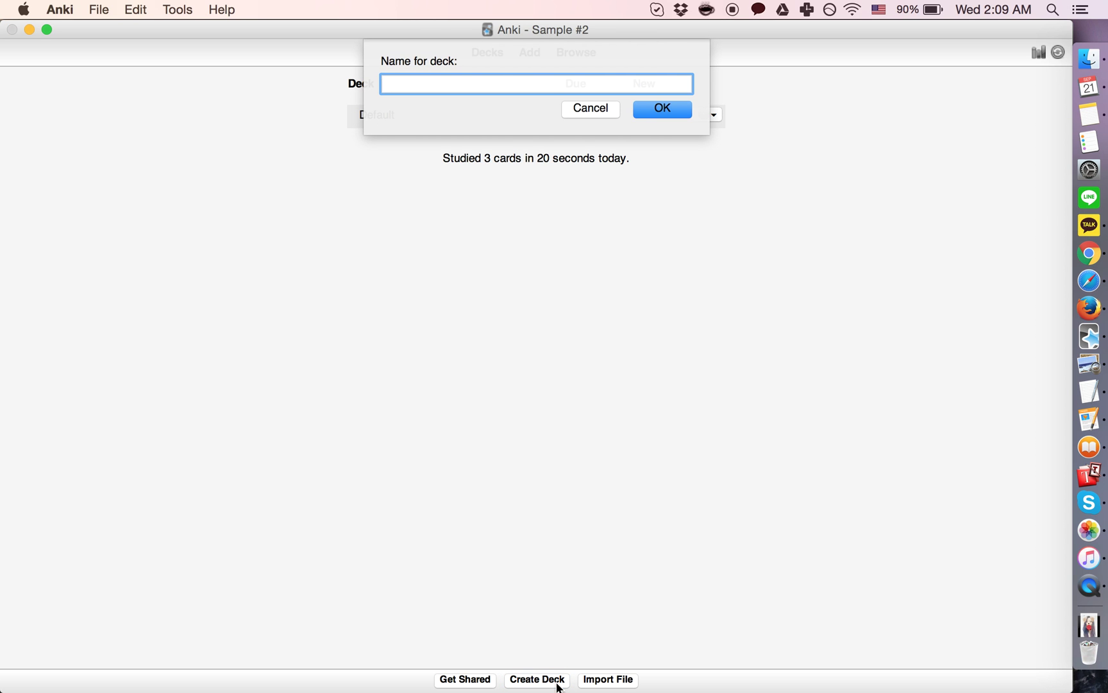
{"action": "type", "text": "Japanese"}
{"action": "key", "text": "Return"}
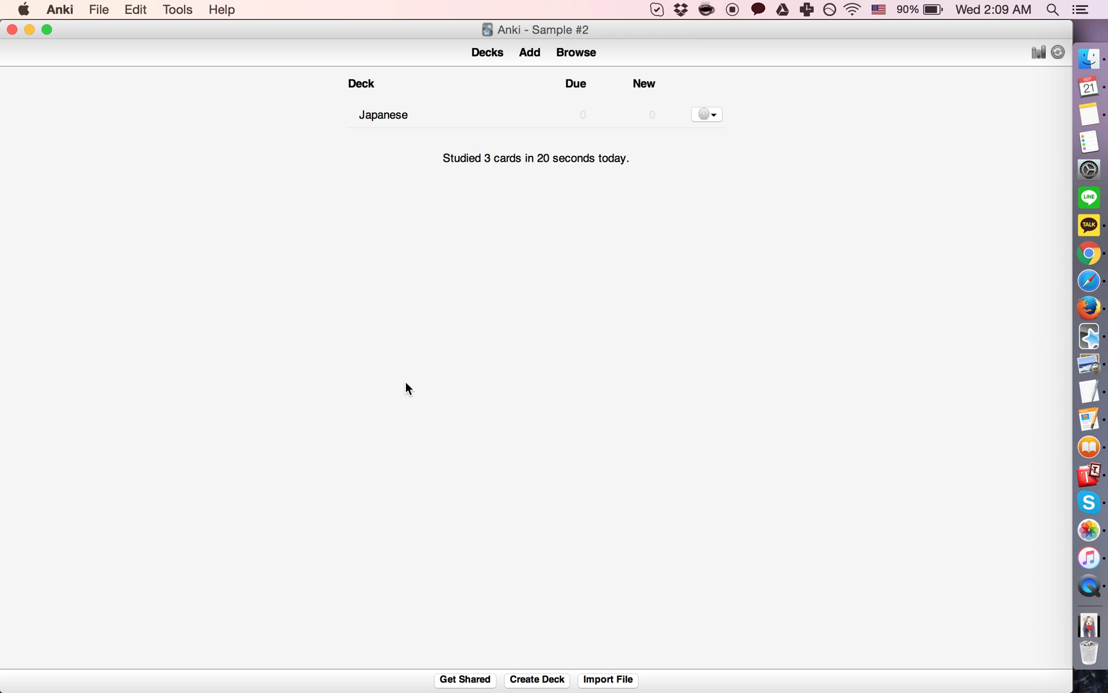
{"action": "left_click", "coordinate": [379, 116]}
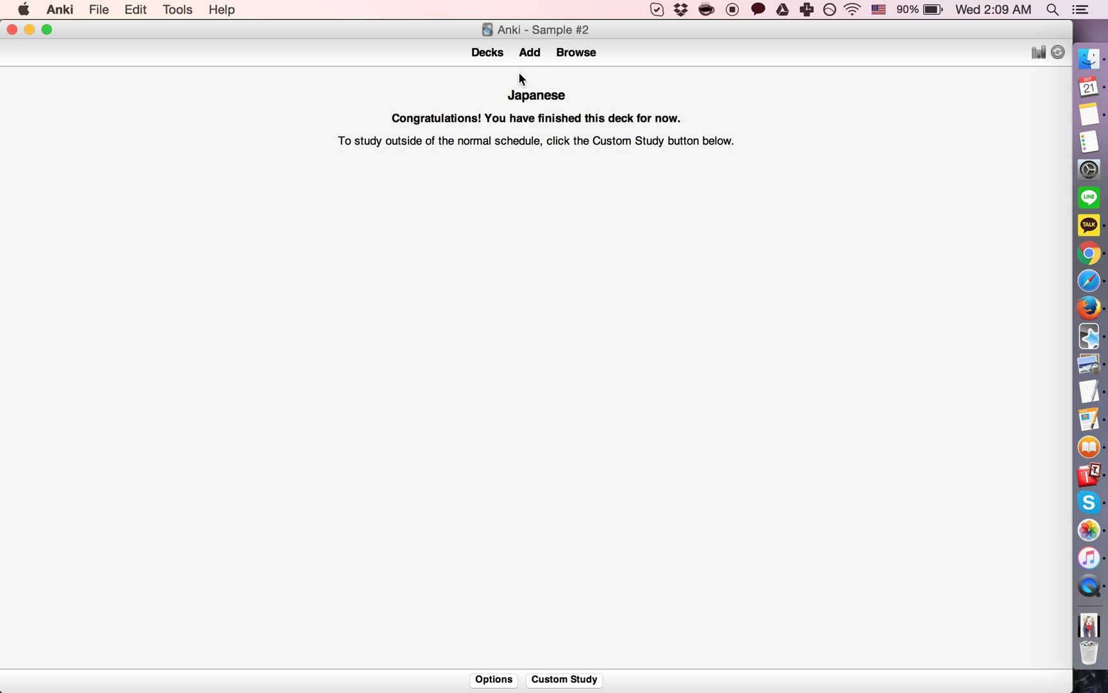
From the Add window's note type manager, create a 'Vocabulary' note type based on Basic.
{"action": "left_click", "coordinate": [532, 54]}
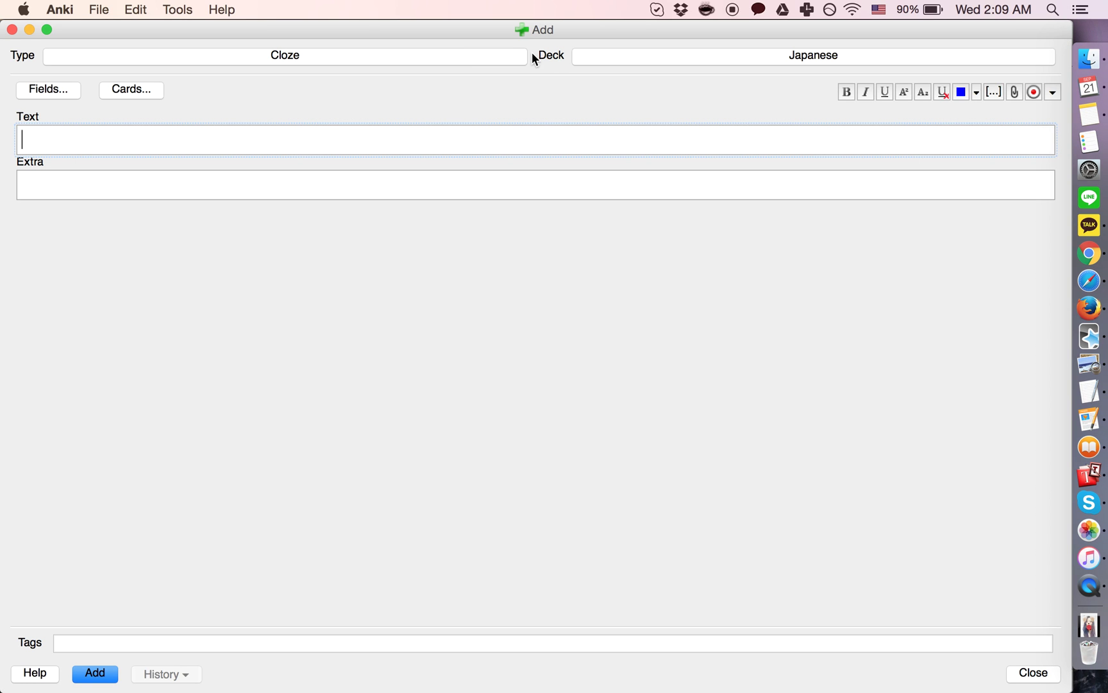
{"action": "left_click", "coordinate": [164, 64]}
{"action": "left_click", "coordinate": [485, 275]}
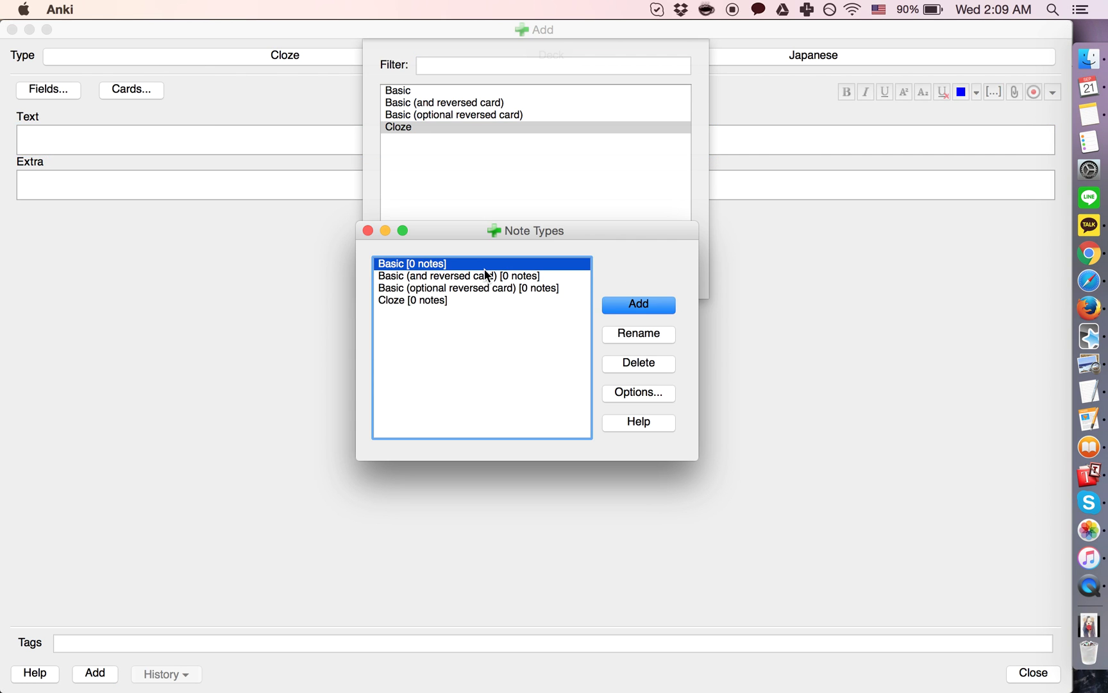
{"action": "left_click", "coordinate": [636, 306]}
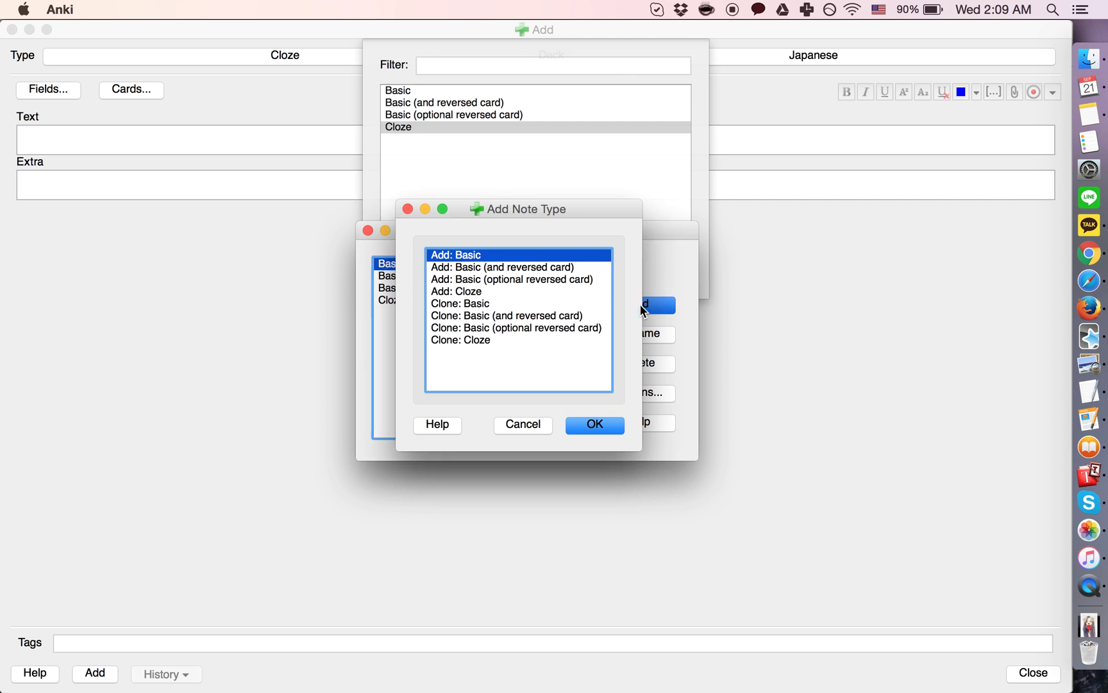
{"action": "left_click", "coordinate": [596, 435]}
{"action": "type", "text": "Vocabul"}
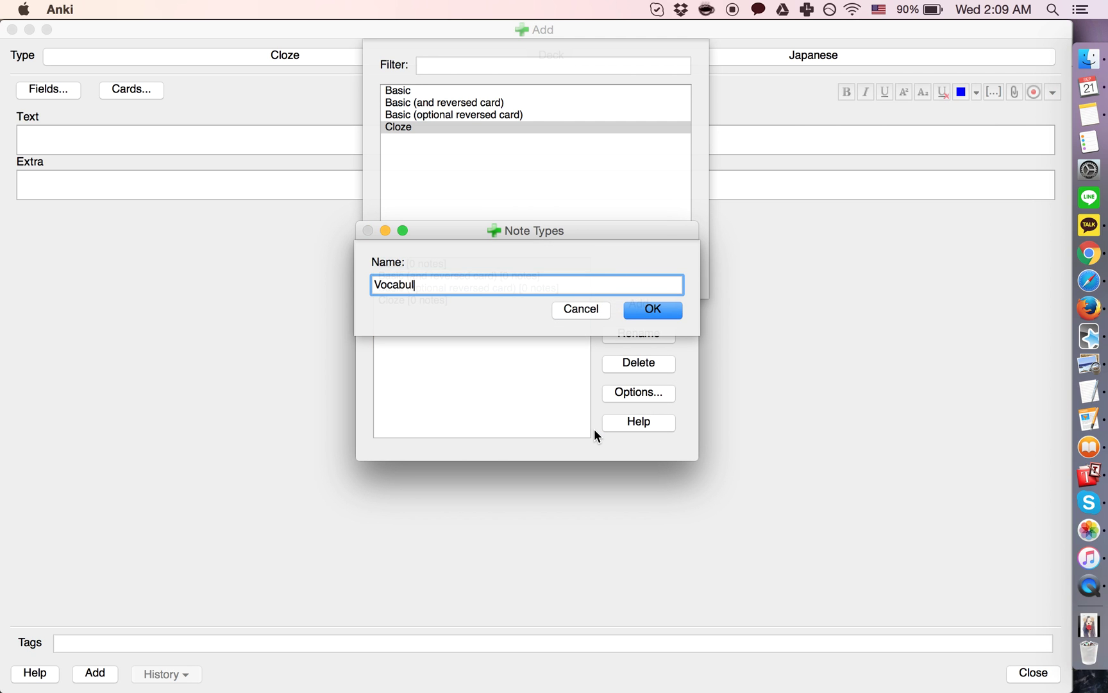
{"action": "type", "text": "ary"}
{"action": "key", "text": "Return"}
{"action": "double_click", "coordinate": [412, 315]}
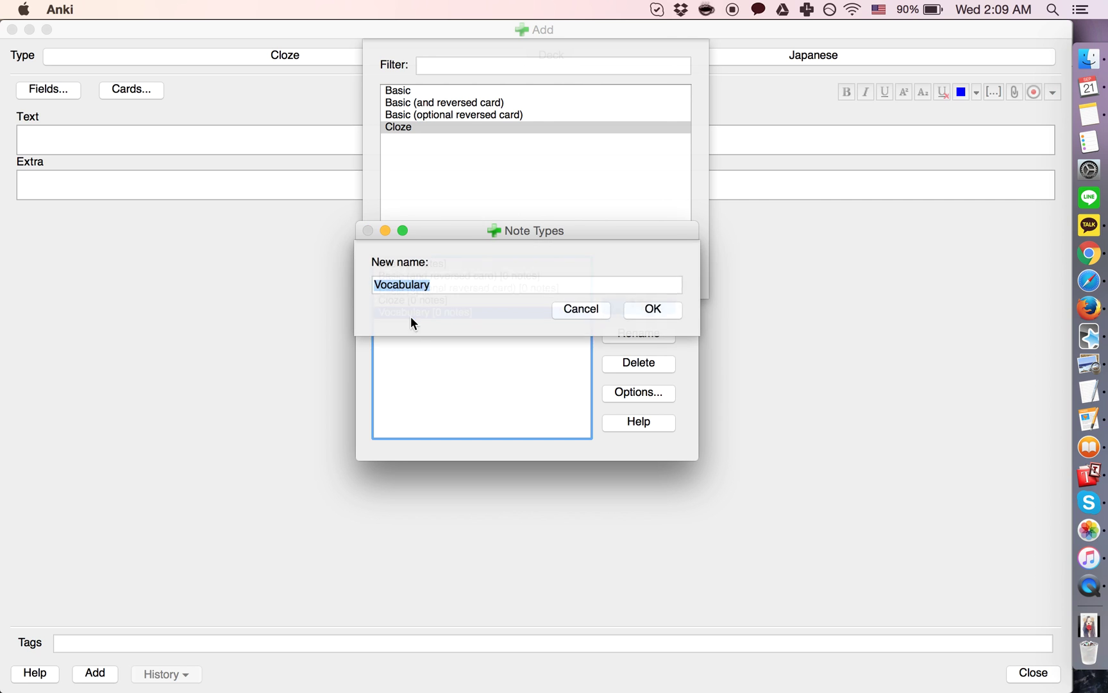
{"action": "left_click", "coordinate": [559, 312]}
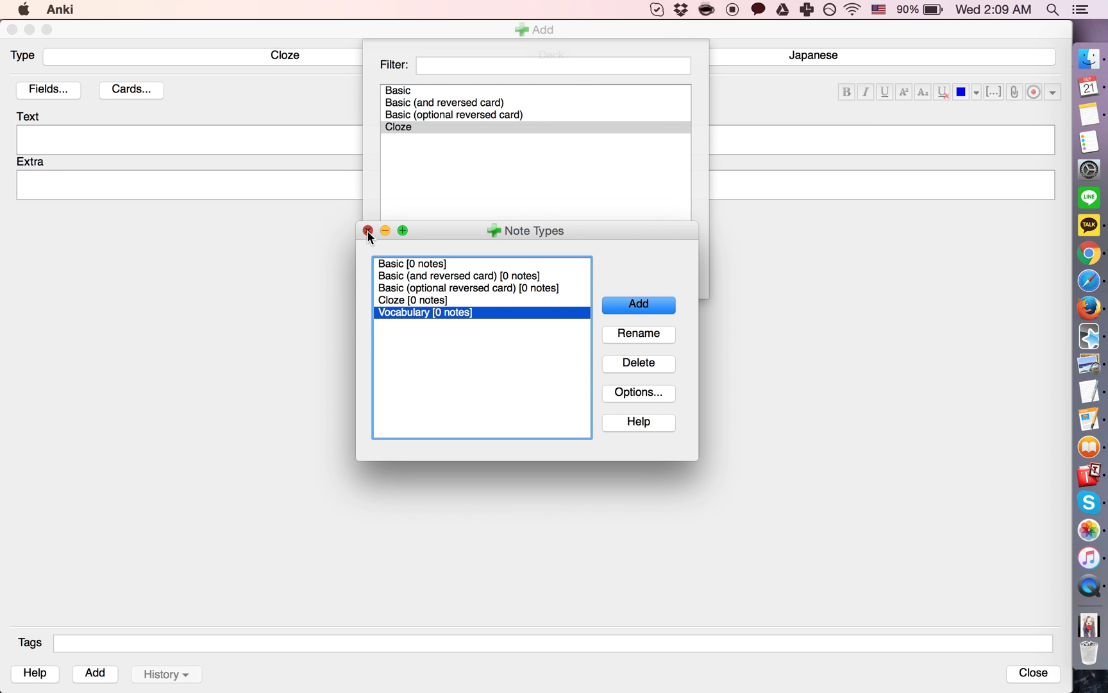
{"action": "left_click", "coordinate": [368, 230]}
Choose Vocabulary and rename its fields: Front to Word, Back to Hiragana.
{"action": "key", "text": "Return"}
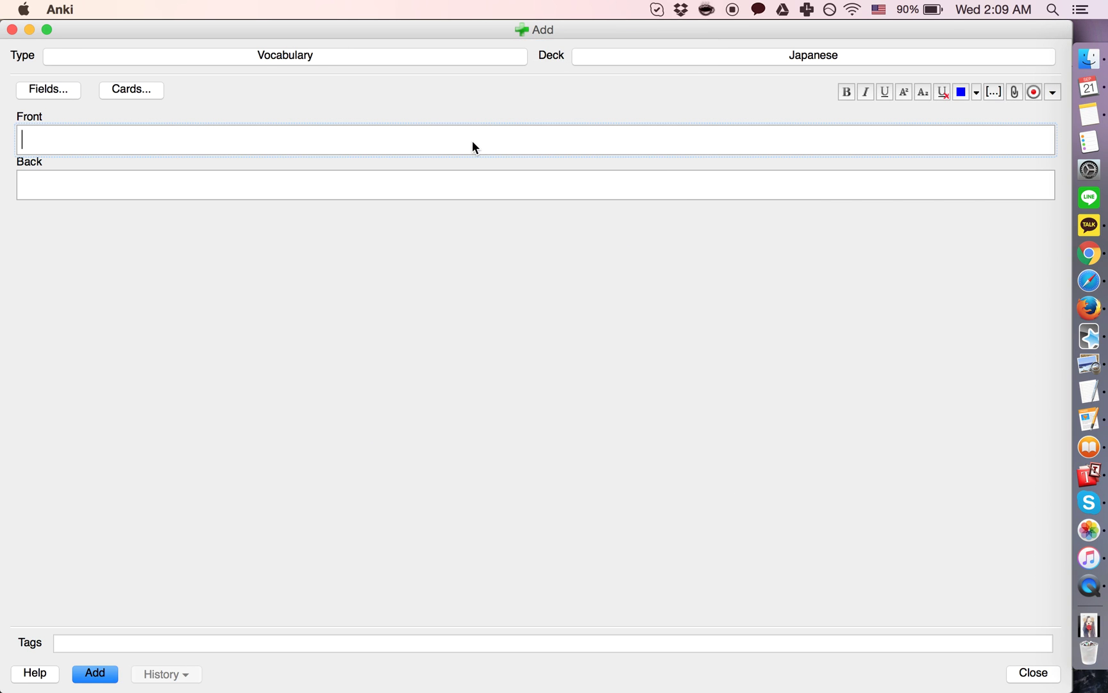
{"action": "left_click", "coordinate": [69, 88]}
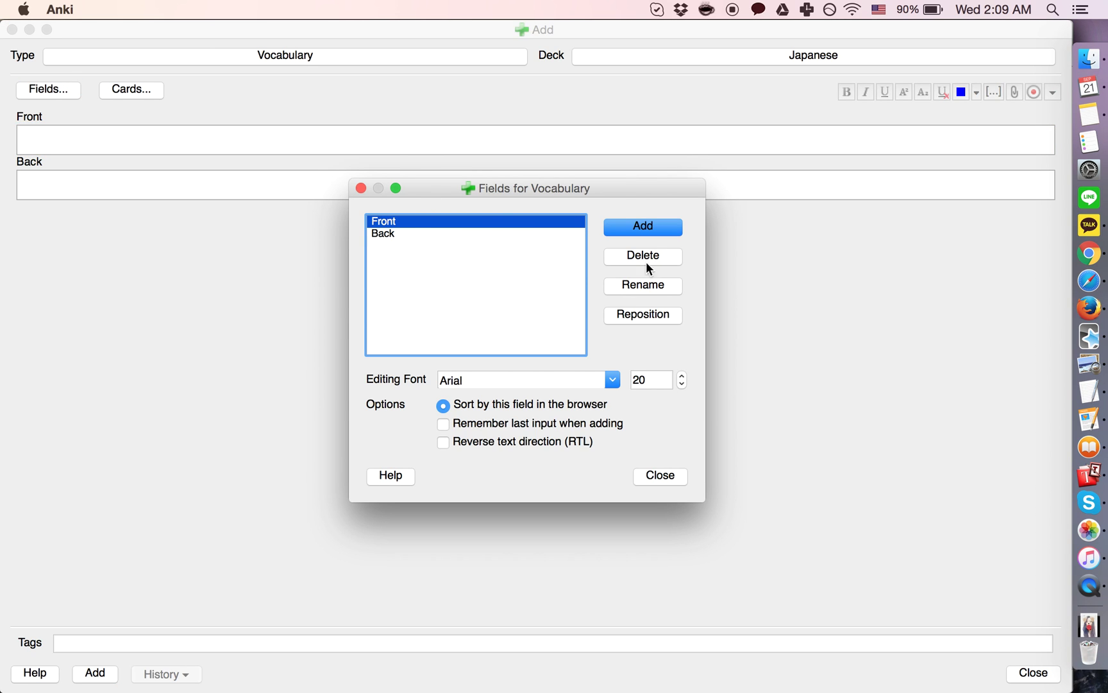
{"action": "left_click", "coordinate": [649, 284]}
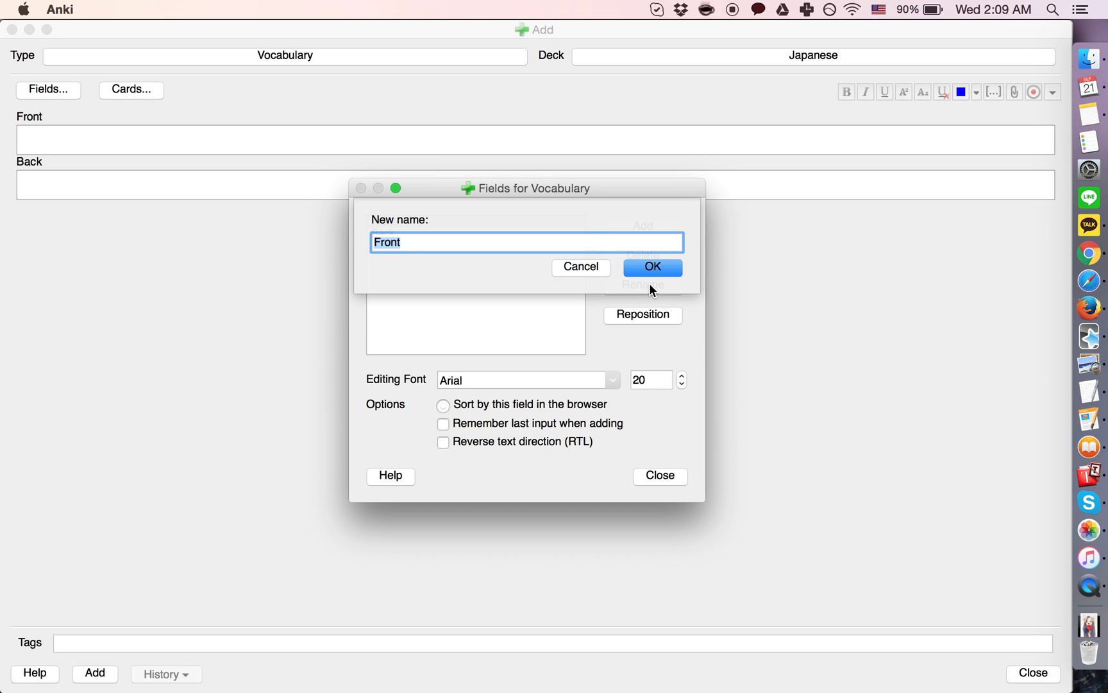
{"action": "type", "text": "Word"}
{"action": "key", "text": "Return"}
{"action": "left_click", "coordinate": [505, 234]}
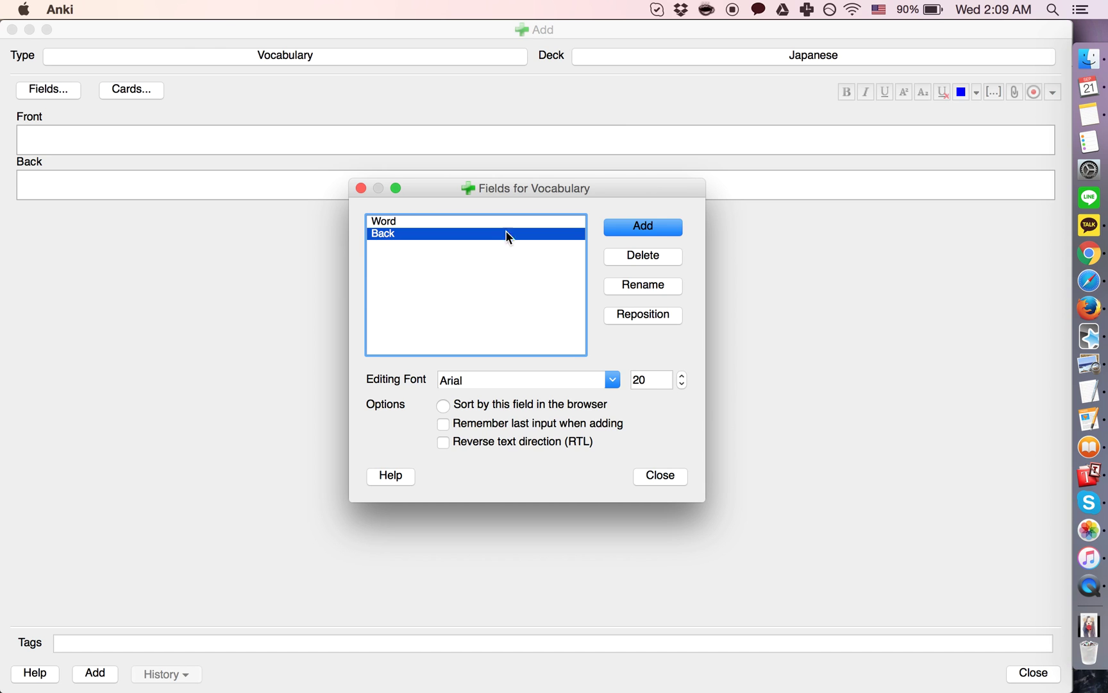
{"action": "left_click", "coordinate": [633, 288]}
{"action": "type", "text": "Hirgana"}
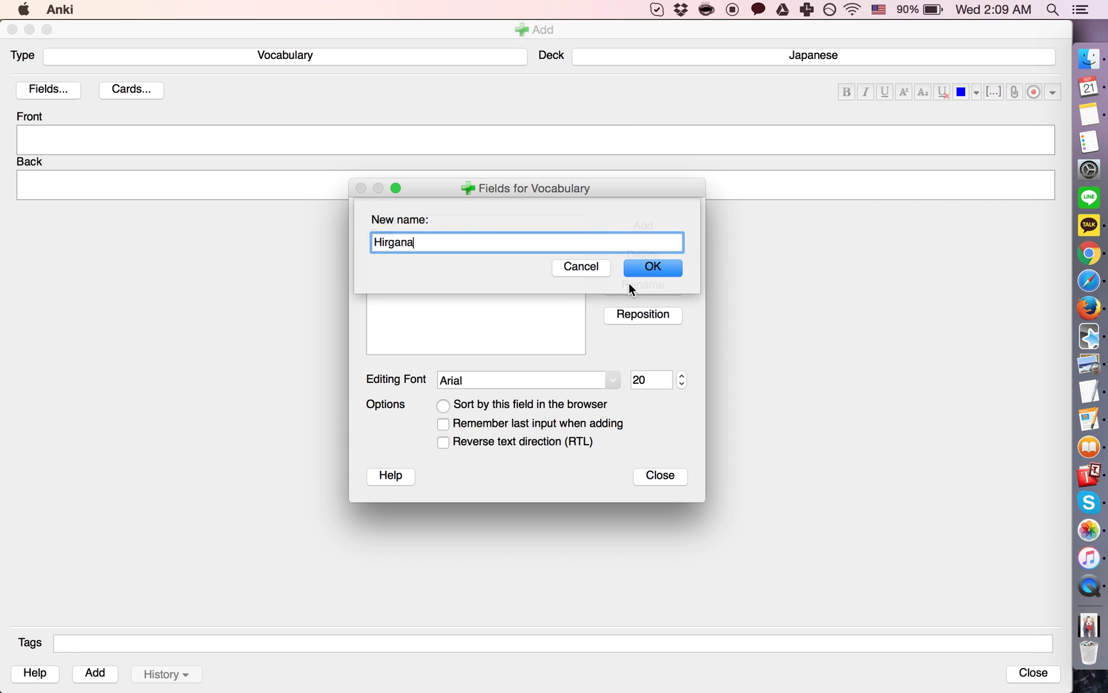
{"action": "key", "text": "BackSpace"}
{"action": "key", "text": "BackSpace"}
{"action": "key", "text": "BackSpace"}
{"action": "key", "text": "BackSpace"}
{"action": "type", "text": "agana"}
{"action": "key", "text": "Return"}
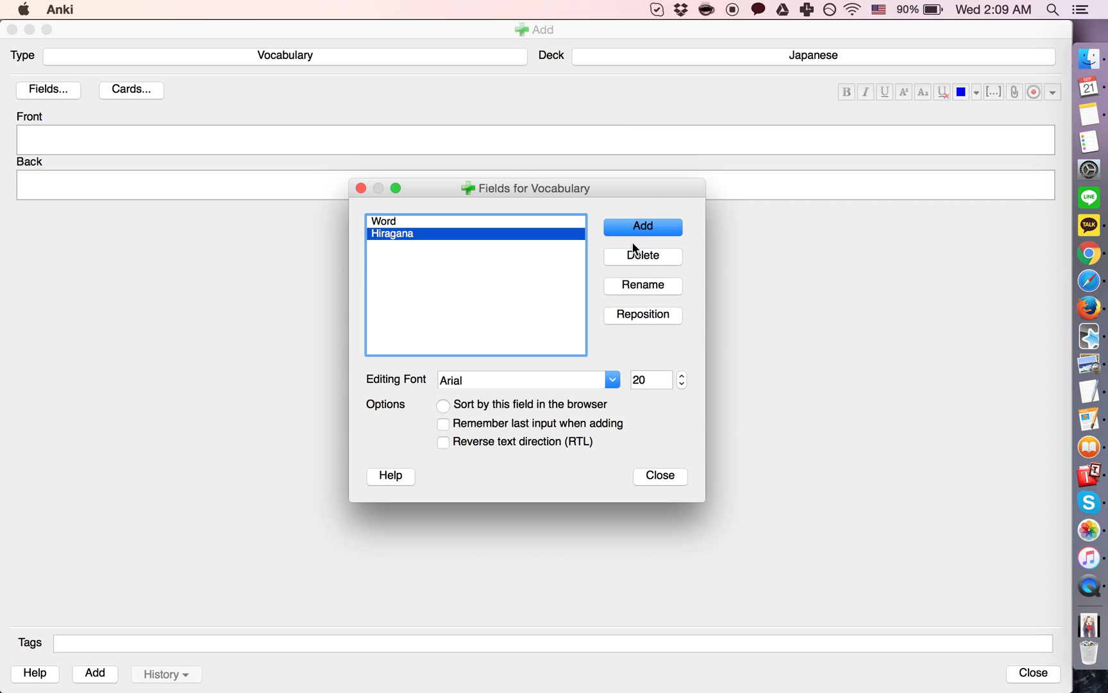
Add a third field named Meaning and close the field editor.
{"action": "left_click", "coordinate": [633, 227]}
{"action": "type", "text": "Meaning"}
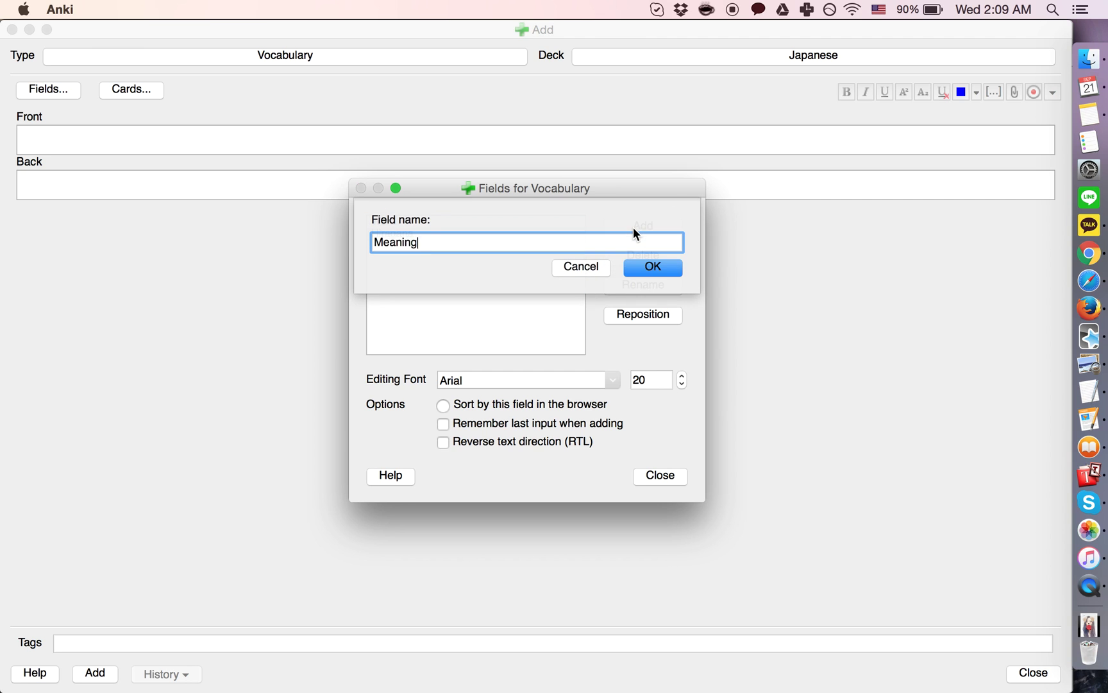
{"action": "key", "text": "Return"}
{"action": "left_click", "coordinate": [647, 478]}
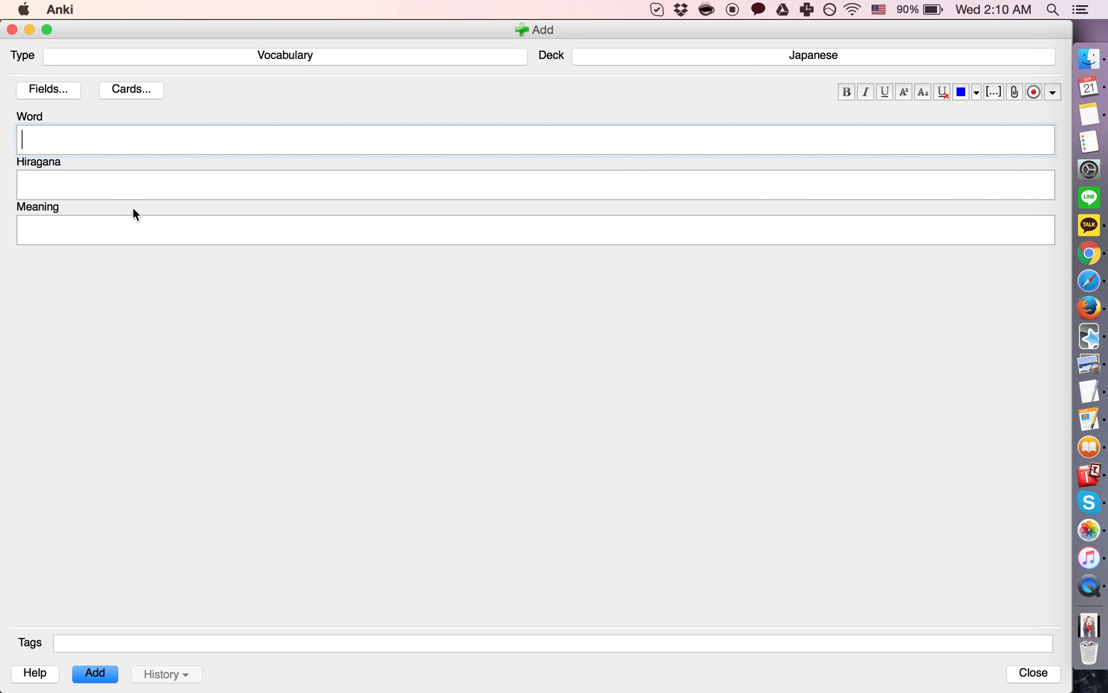
{"action": "key", "text": "ctrl+space"}
Enter the kanji 猫 in the Word field.
{"action": "type", "text": "neko"}
{"action": "key", "text": "space"}
{"action": "key", "text": "Return"}
{"action": "left_click_drag", "start_coordinate": [72, 136], "coordinate": [24, 133]}
{"action": "left_click", "coordinate": [57, 142]}
Enter the hiragana ねこ in the Hiragana field, leaving Meaning empty.
{"action": "left_click", "coordinate": [58, 183]}
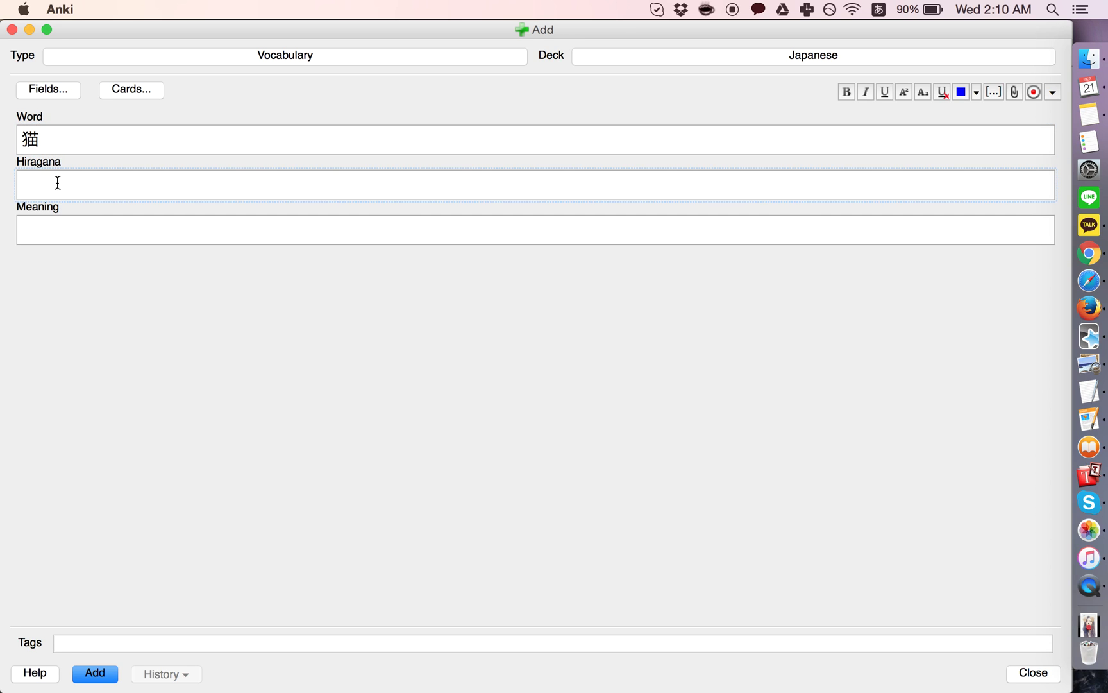
{"action": "type", "text": "neko"}
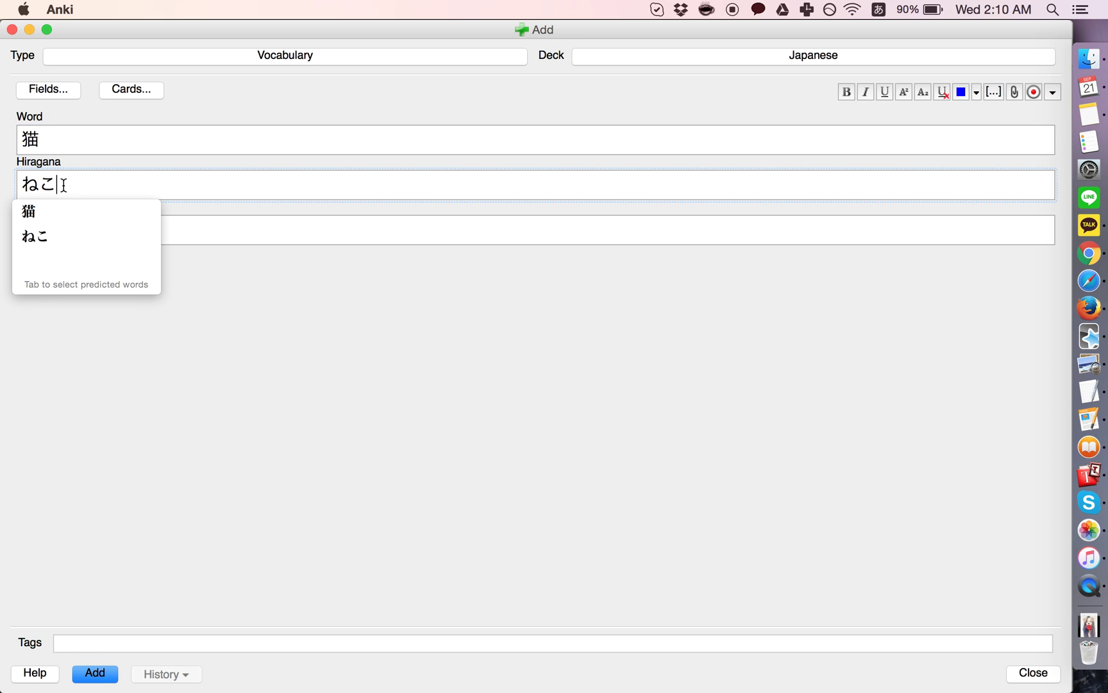
{"action": "key", "text": "space"}
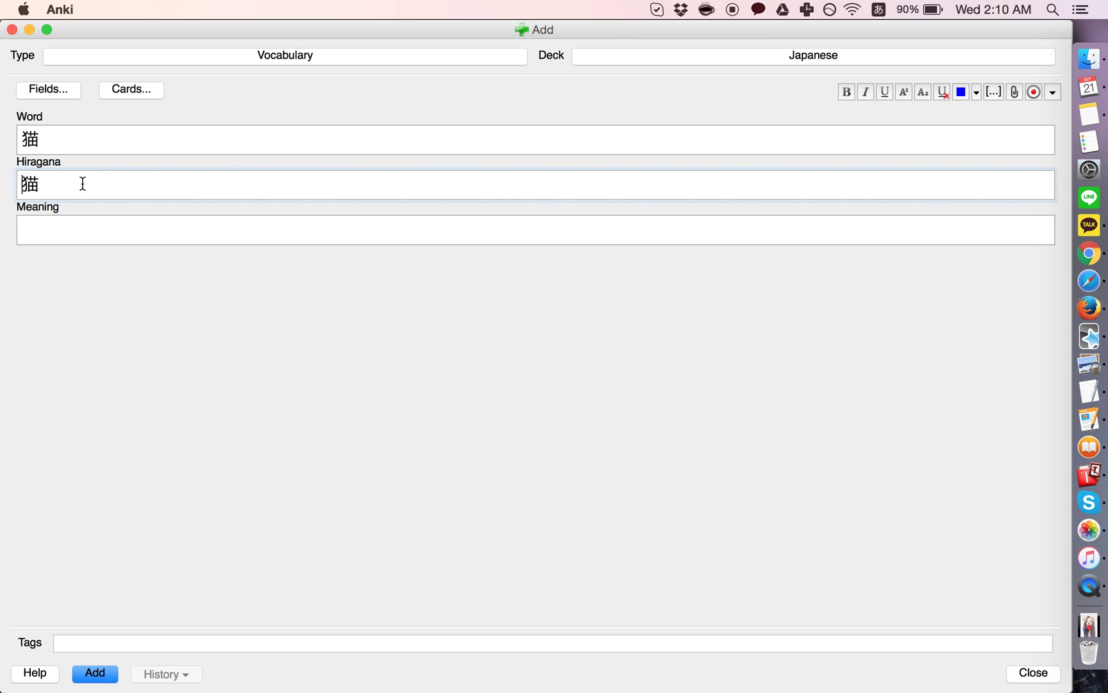
{"action": "key", "text": "BackSpace"}
{"action": "type", "text": "neko"}
{"action": "key", "text": "Return"}
{"action": "key", "text": "Tab"}
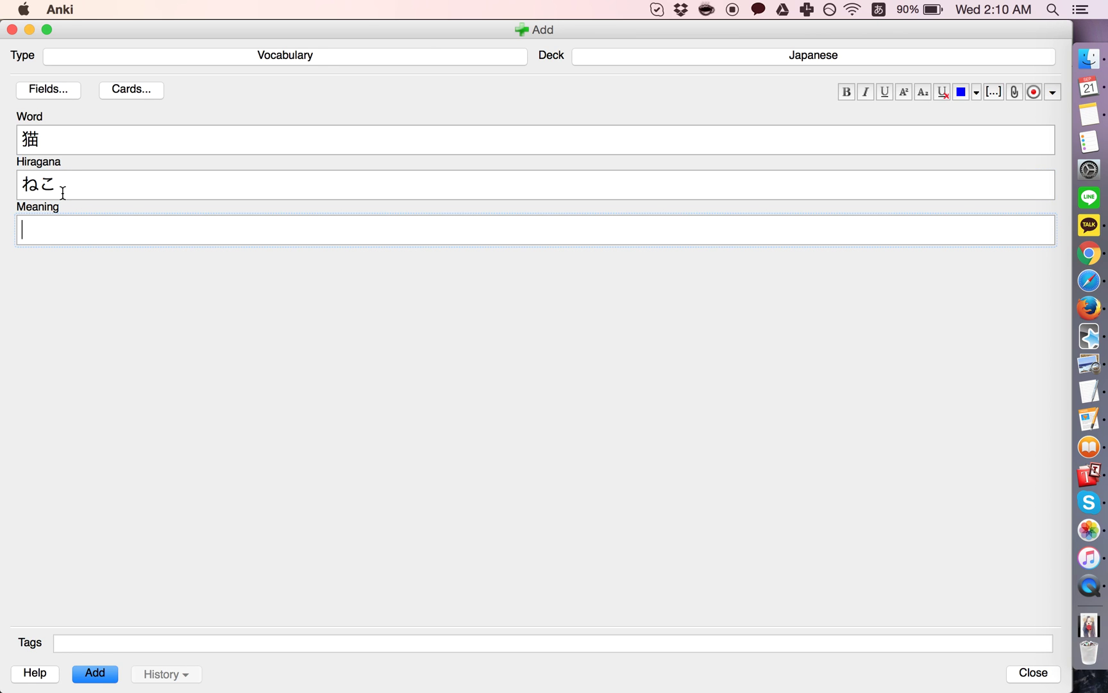
{"action": "left_click", "coordinate": [39, 185]}
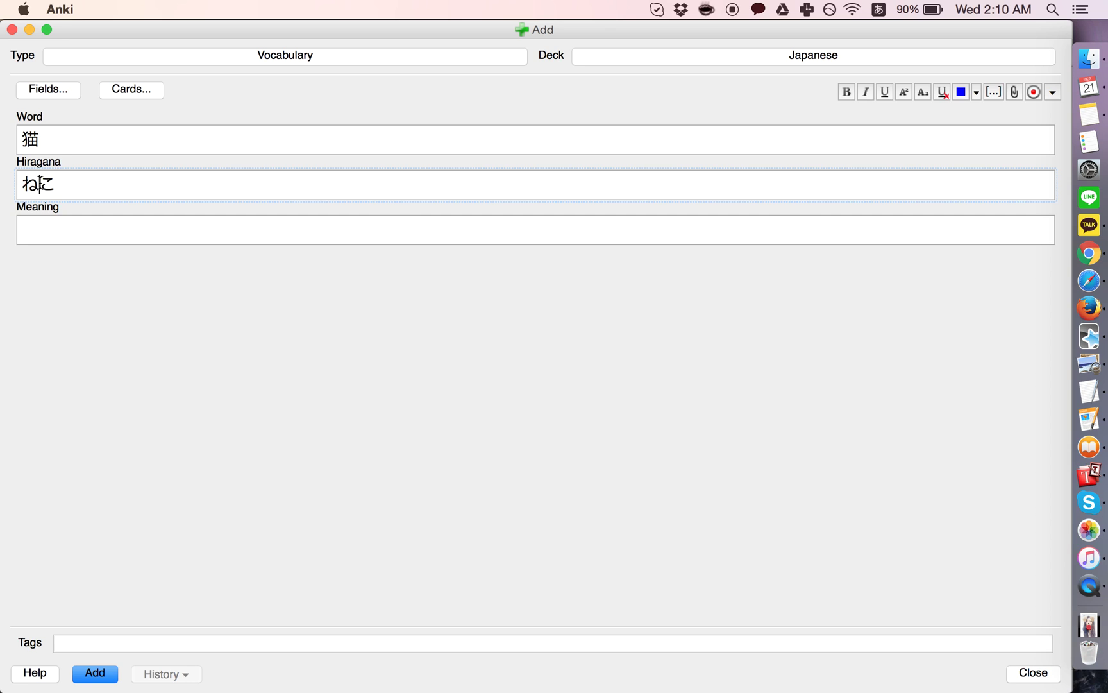
{"action": "mouse_move", "coordinate": [39, 184]}
{"action": "left_mouse_down"}
{"action": "mouse_move", "coordinate": [58, 184]}
{"action": "mouse_move", "coordinate": [49, 139]}
{"action": "mouse_move", "coordinate": [12, 138]}
{"action": "left_mouse_up"}
{"action": "key", "text": "super+c"}
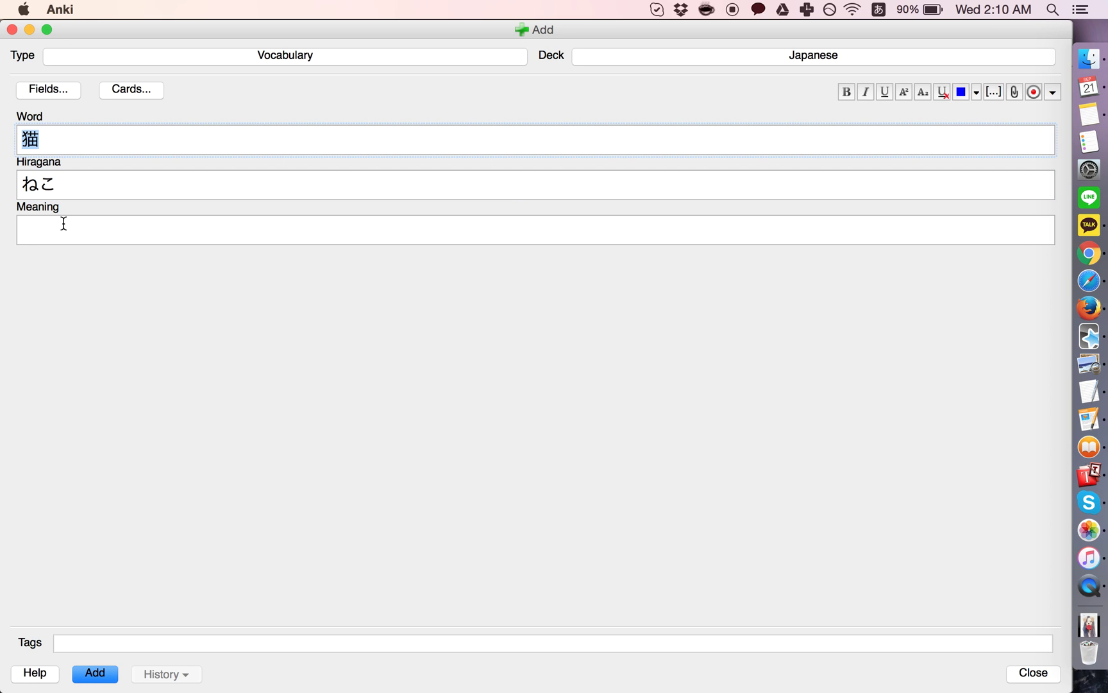
{"action": "left_click", "coordinate": [70, 242]}
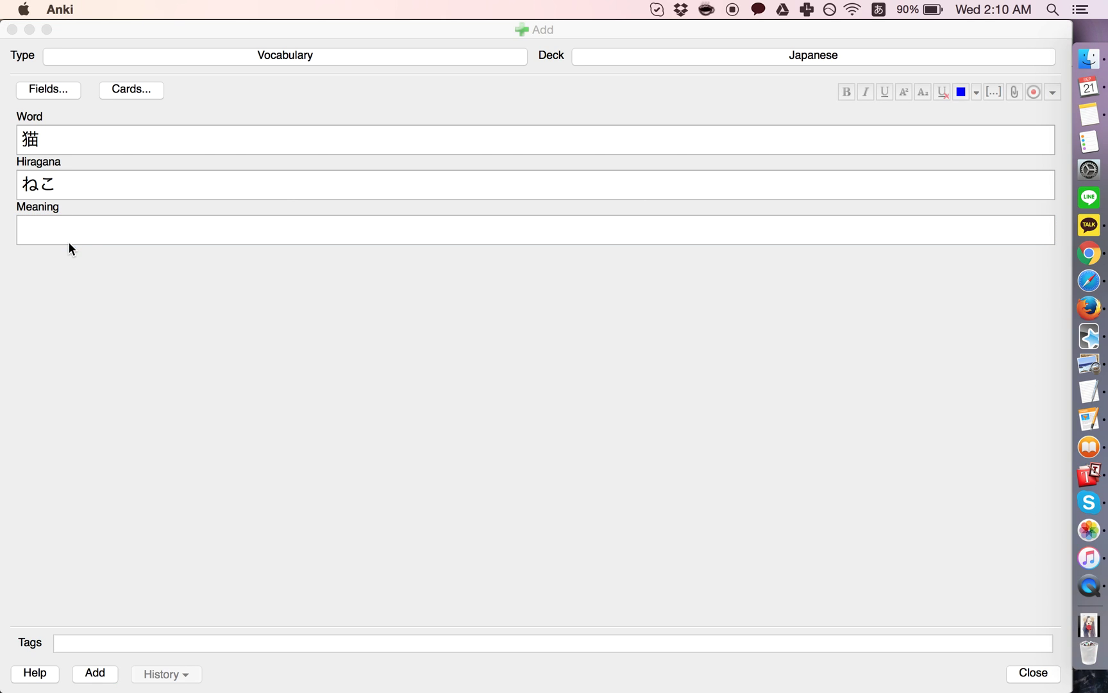
Change the Firefox Google image search from 犬 to 猫 and copy the first cat photo's image location.
{"action": "left_click", "coordinate": [1090, 308]}
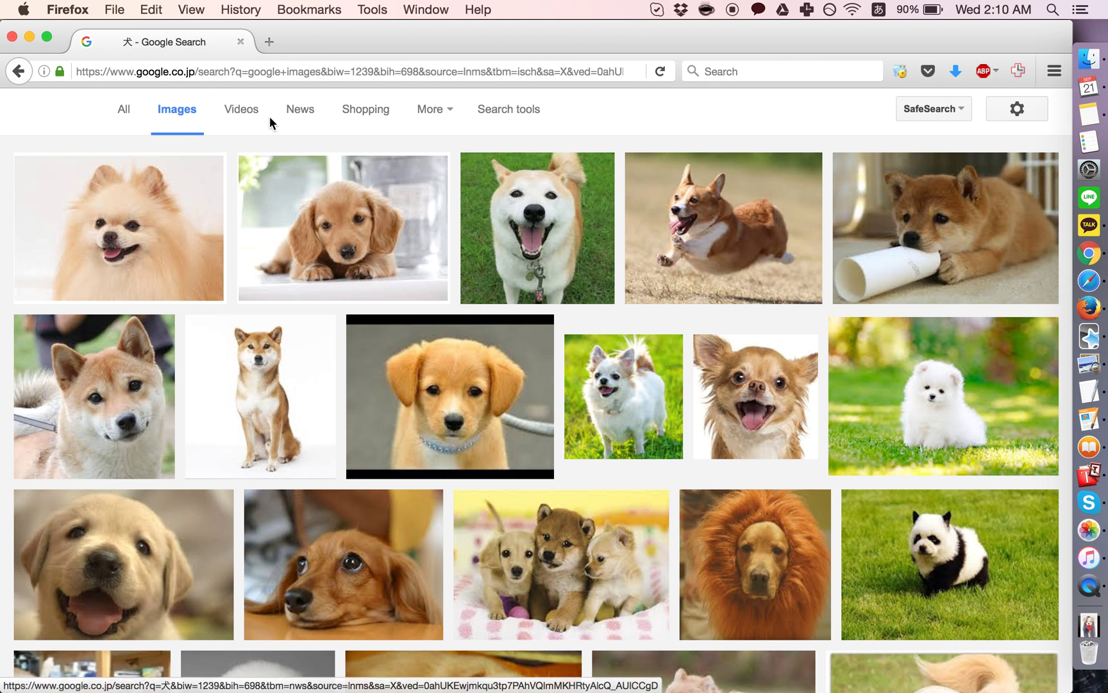
{"action": "scroll", "coordinate": [270, 116], "scroll_direction": "up", "scroll_amount": 2}
{"action": "triple_click", "coordinate": [226, 109]}
{"action": "type", "text": "猫"}
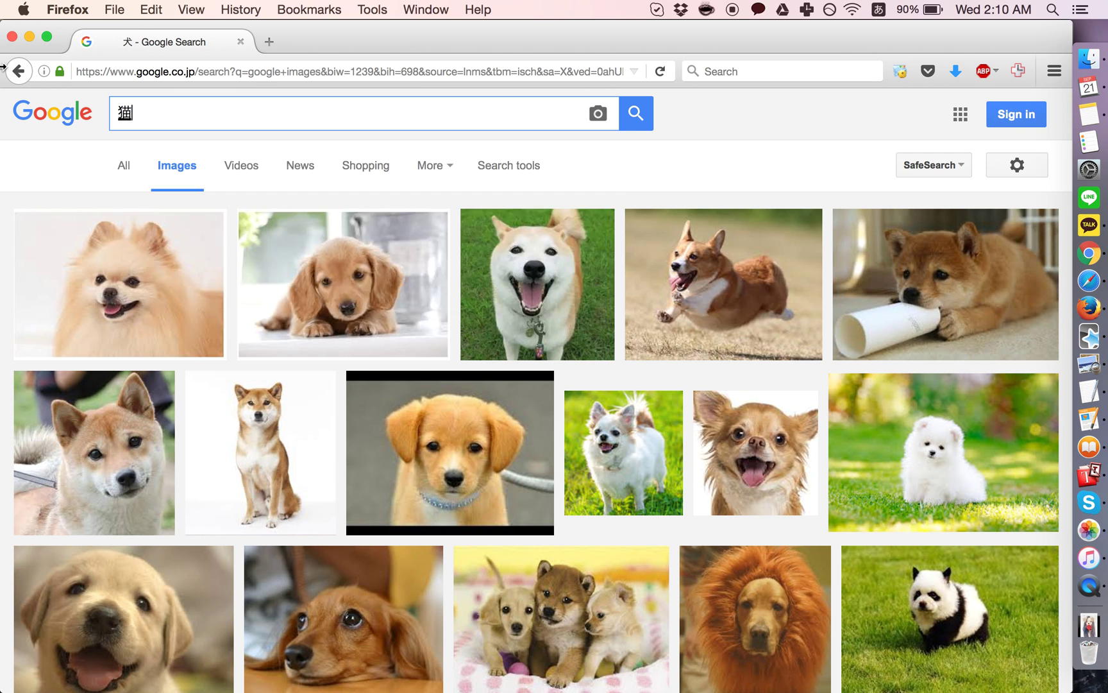
{"action": "key", "text": "super+v"}
{"action": "key", "text": "Return"}
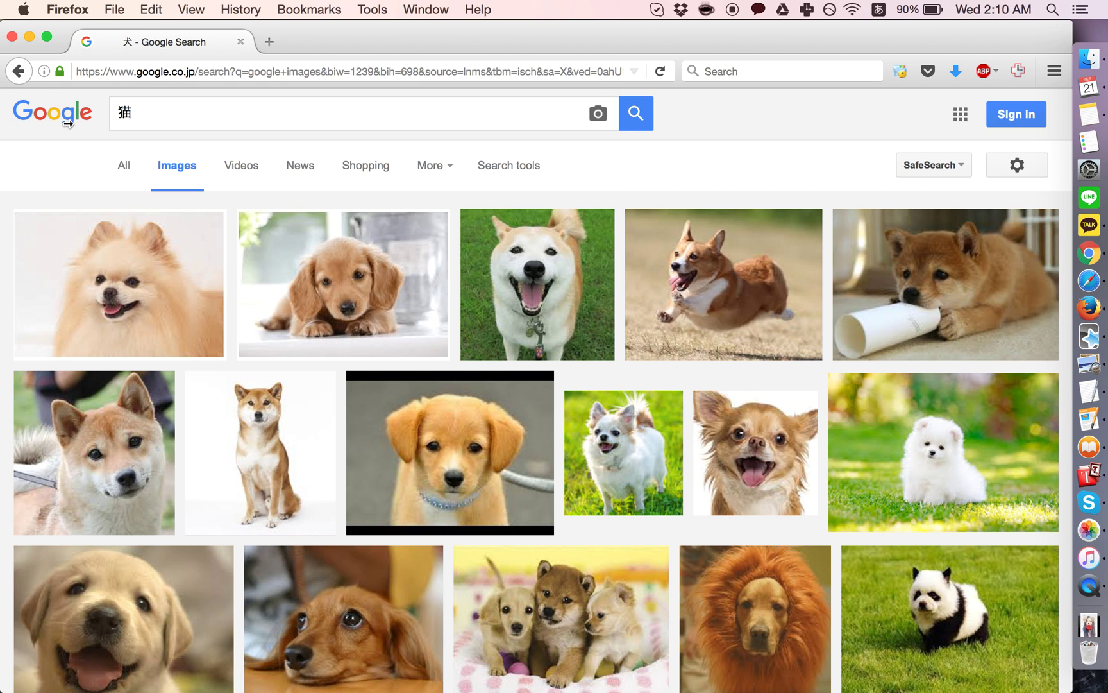
{"action": "key", "text": "super+Tab"}
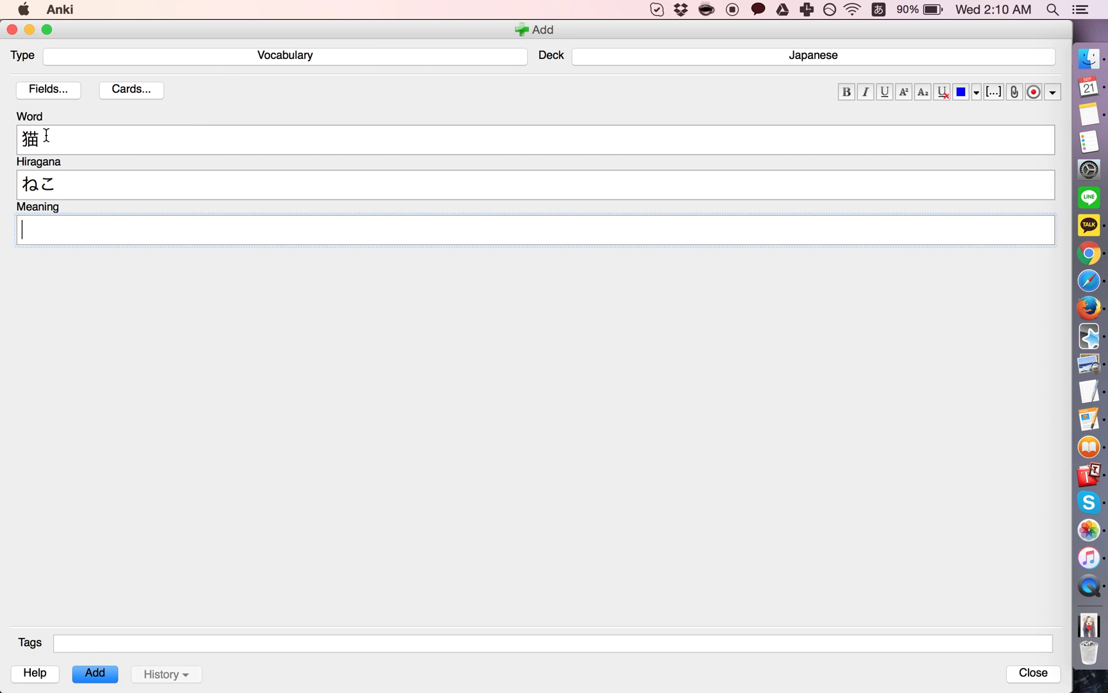
{"action": "key", "text": "super+Tab"}
{"action": "right_click", "coordinate": [150, 242]}
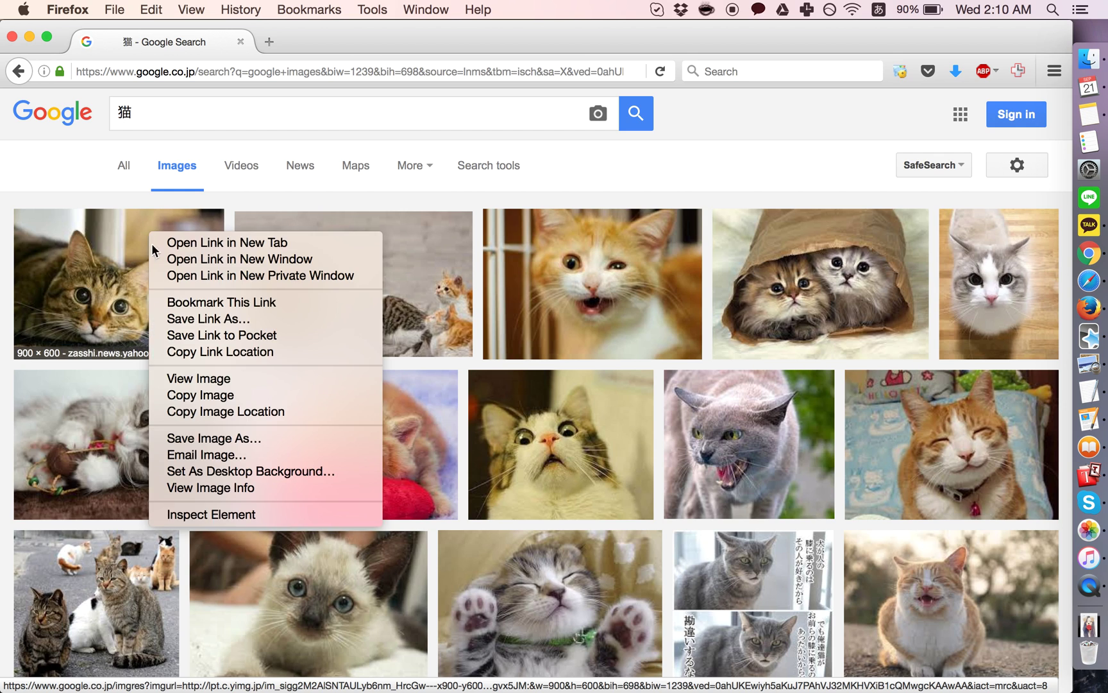
{"action": "left_click", "coordinate": [209, 410]}
{"action": "key", "text": "super+Tab"}
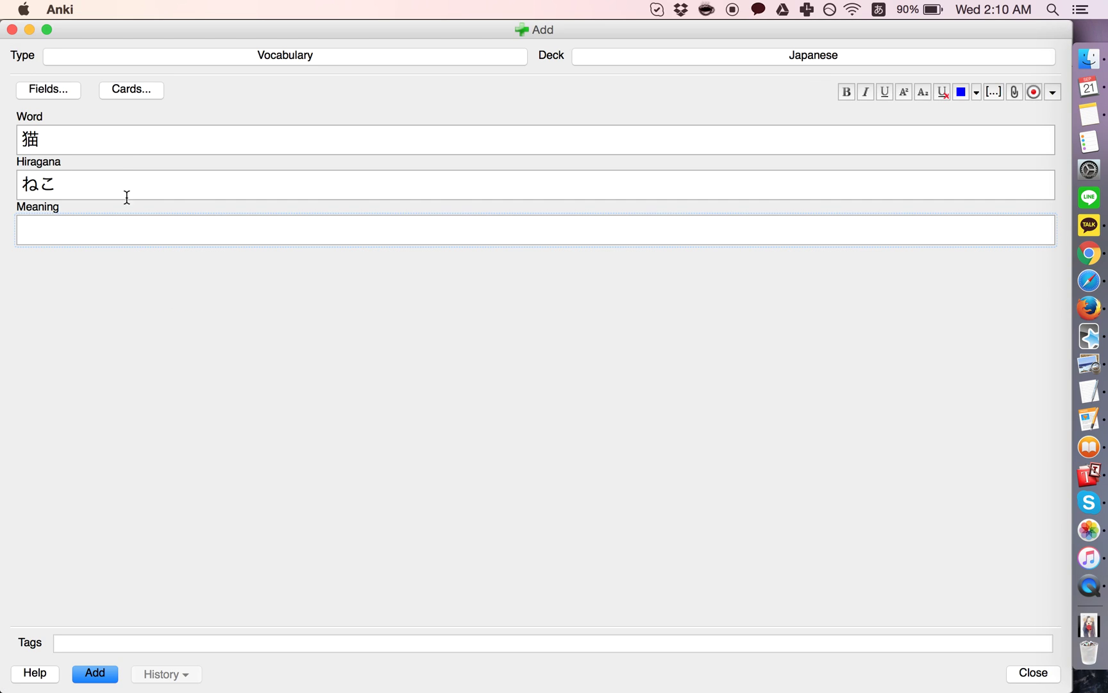
Paste the cat photo into Meaning, then delete it and restore it with undo.
{"action": "key", "text": "super+v"}
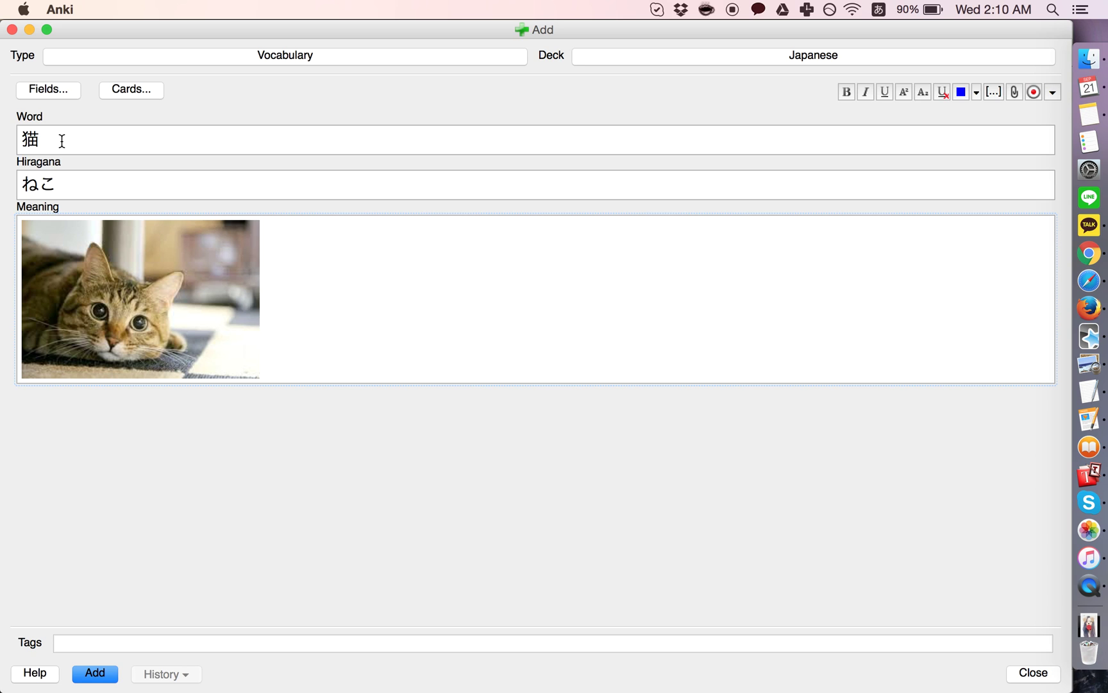
{"action": "left_click", "coordinate": [92, 140]}
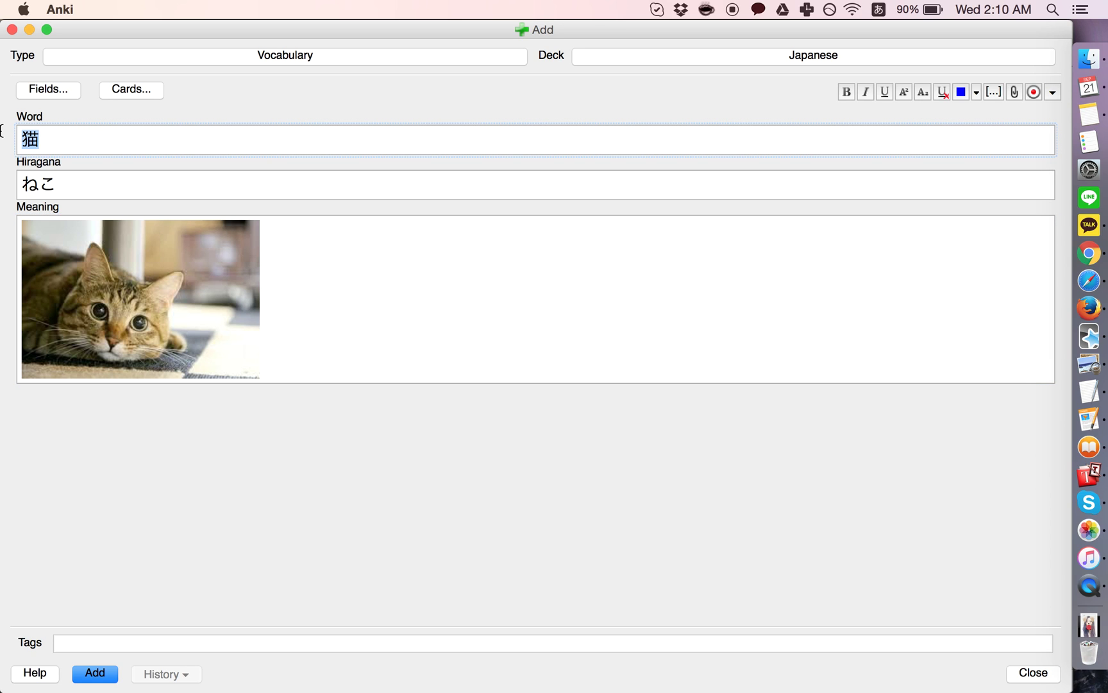
{"action": "left_click", "coordinate": [54, 133]}
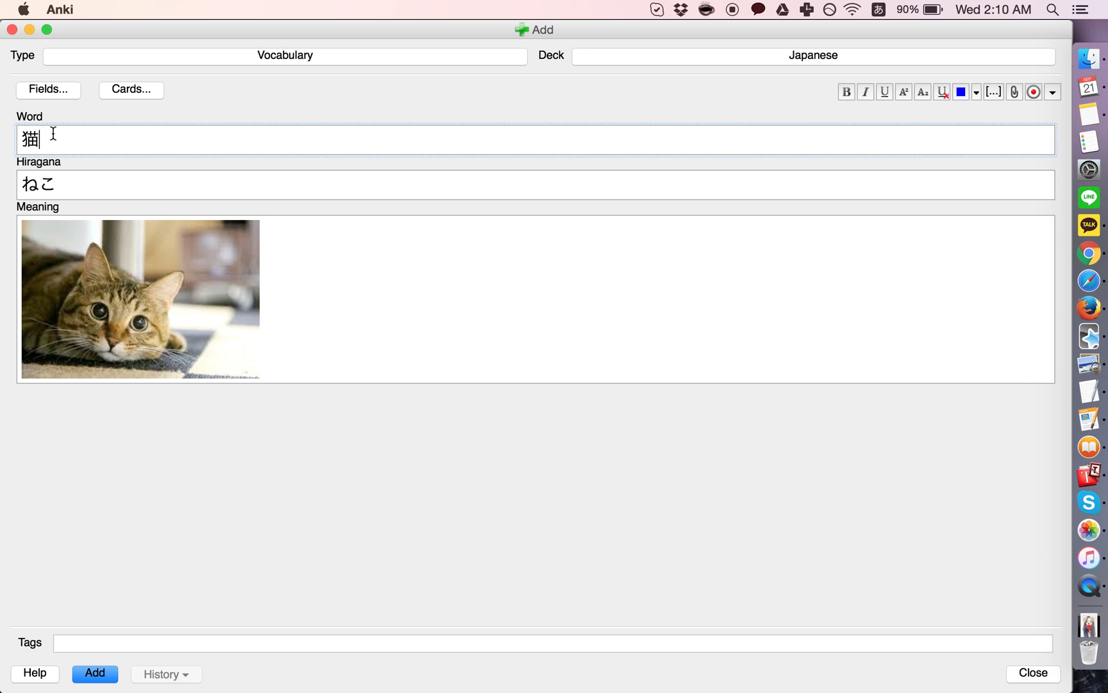
{"action": "left_click", "coordinate": [76, 181]}
{"action": "left_click", "coordinate": [328, 257]}
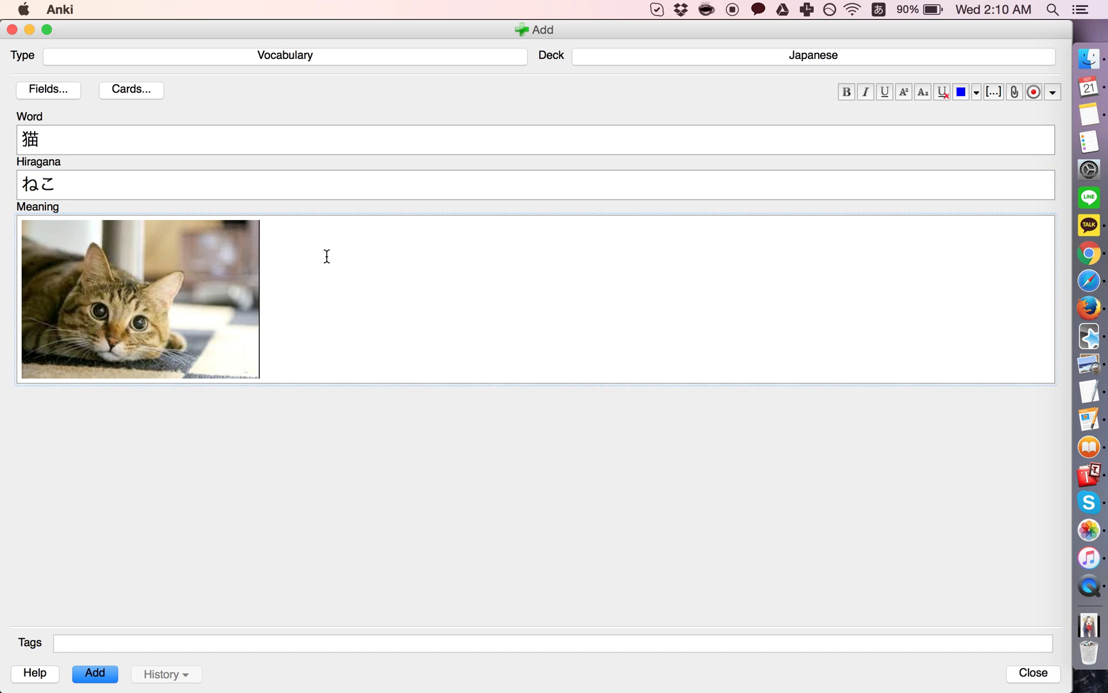
{"action": "left_click", "coordinate": [361, 278]}
{"action": "key", "text": "BackSpace"}
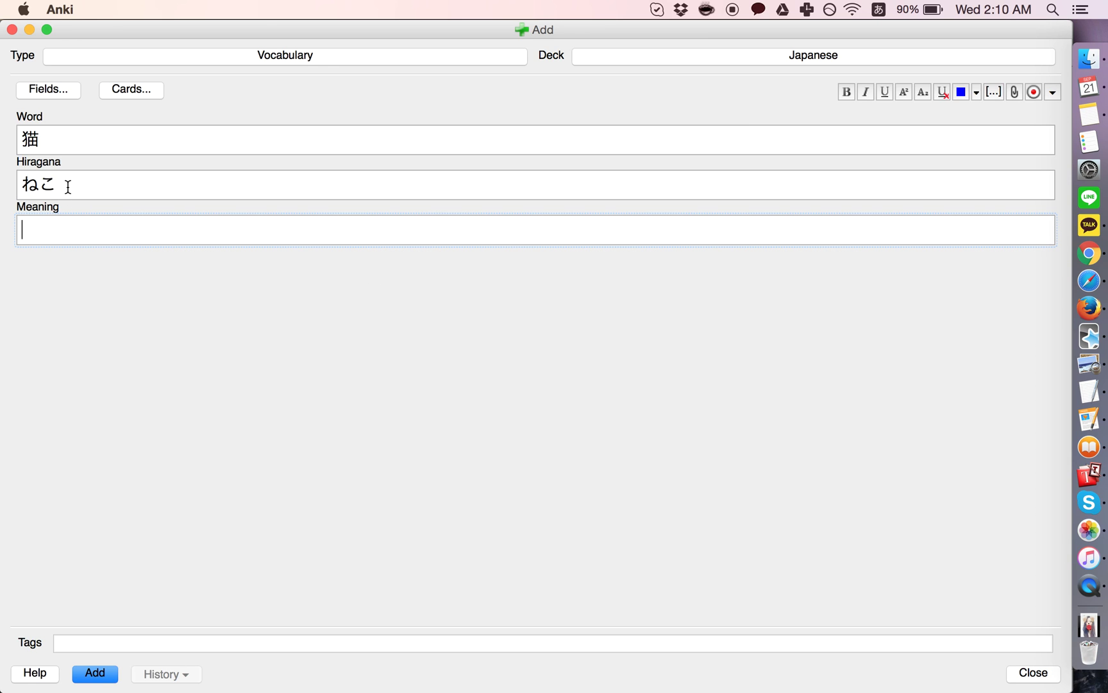
{"action": "key", "text": "super+z"}
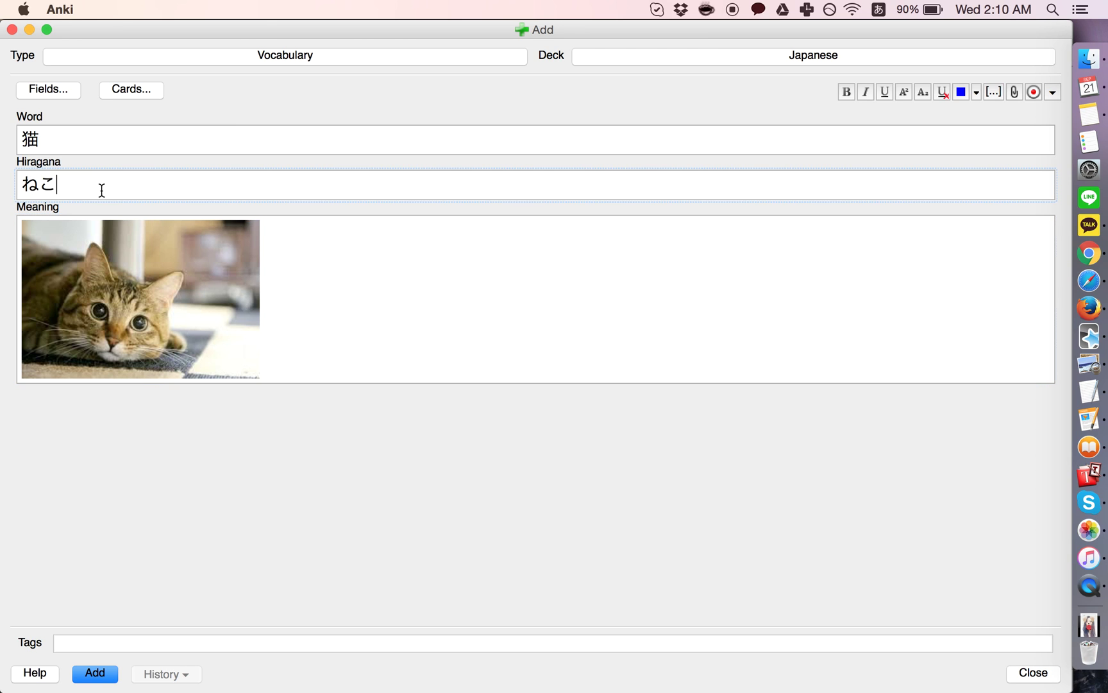
Delete and undo-restore the ねこ reading, then reselect the Word, Hiragana and Meaning contents.
{"action": "left_click_drag", "start_coordinate": [129, 184], "coordinate": [1, 174]}
{"action": "key", "text": "BackSpace"}
{"action": "key", "text": "super+z"}
{"action": "left_click_drag", "start_coordinate": [56, 141], "coordinate": [1, 135]}
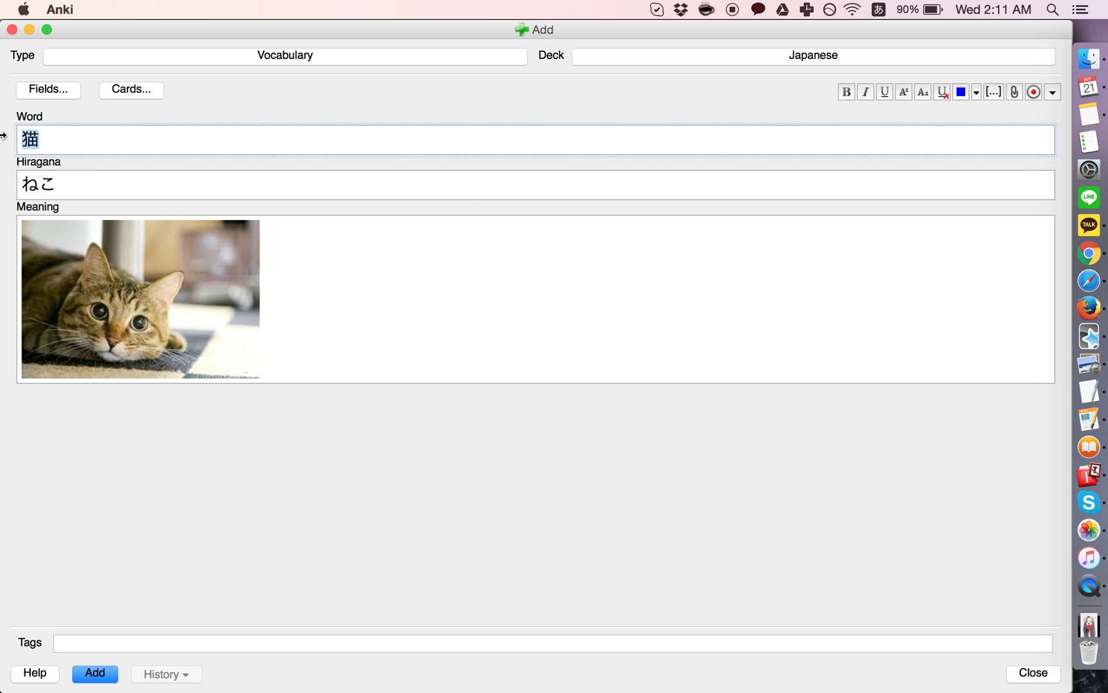
{"action": "left_click_drag", "start_coordinate": [80, 186], "coordinate": [3, 188]}
{"action": "left_click", "coordinate": [299, 267]}
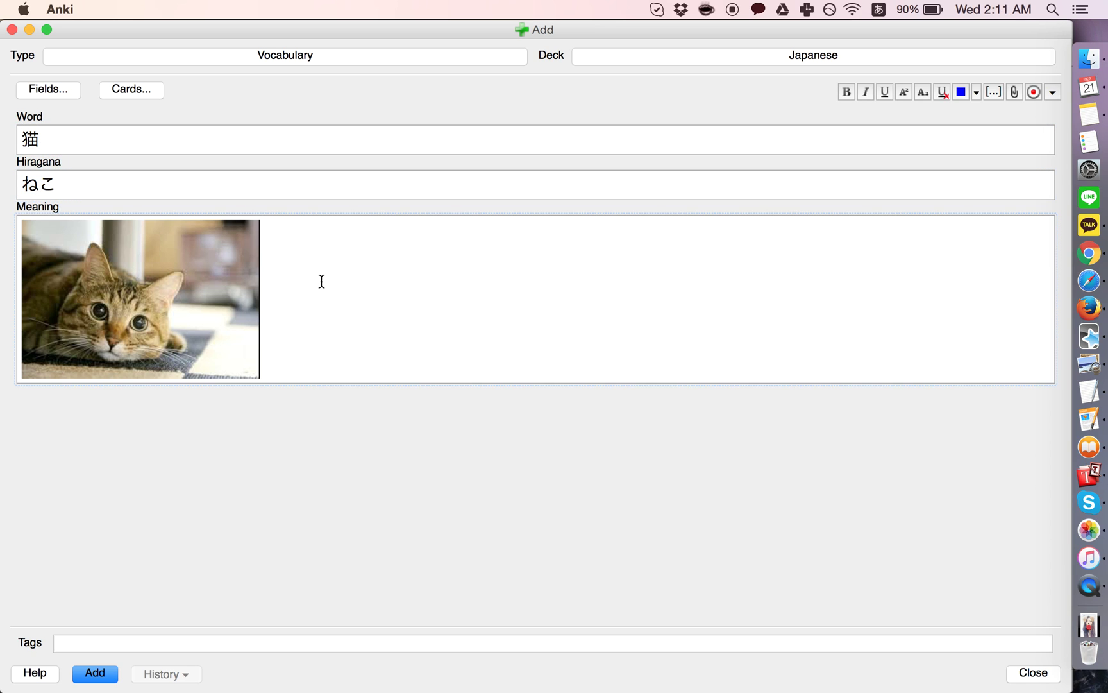
{"action": "left_click_drag", "start_coordinate": [281, 285], "coordinate": [3, 265]}
{"action": "left_click", "coordinate": [313, 263]}
{"action": "left_click", "coordinate": [126, 88]}
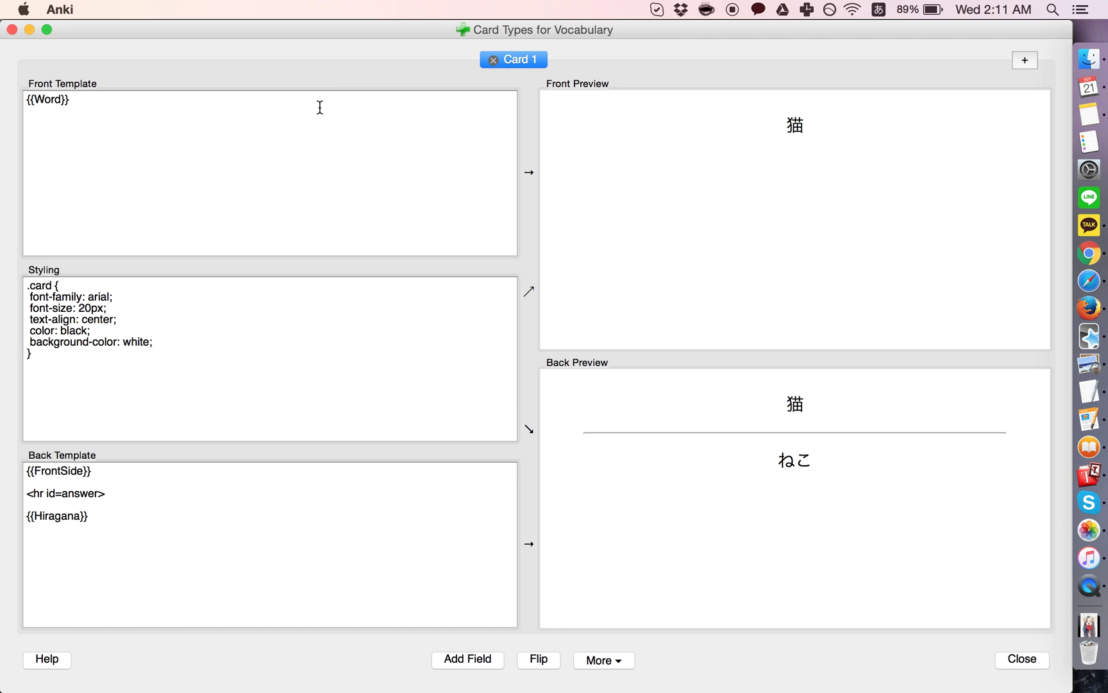
Change Card 1's back template from {{Hiragana}} to {{Meaning}}.
{"action": "left_click", "coordinate": [114, 133]}
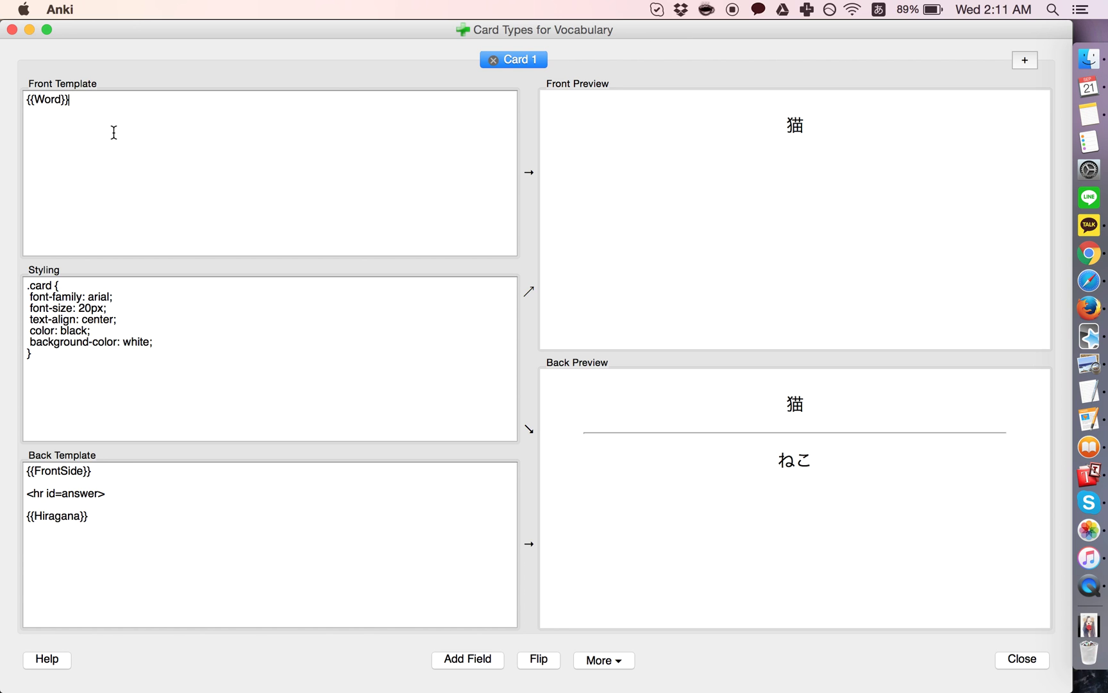
{"action": "double_click", "coordinate": [59, 517]}
{"action": "type", "text": "N"}
{"action": "key", "text": "BackSpace"}
{"action": "key", "text": "ctrl+space"}
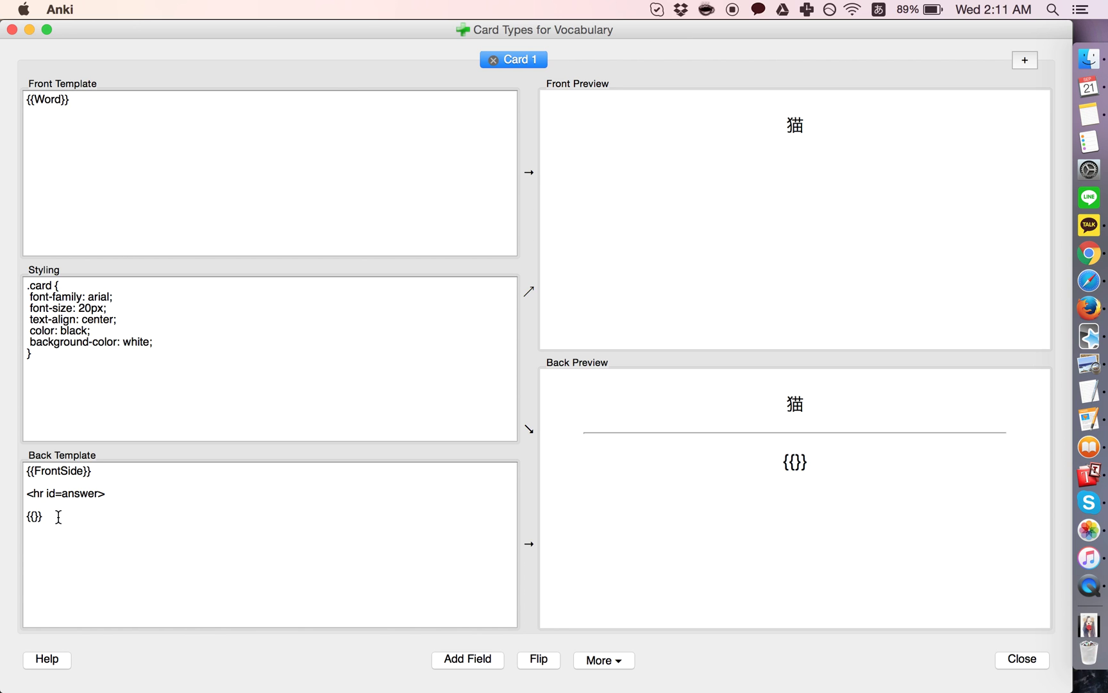
{"action": "type", "text": "Meaning"}
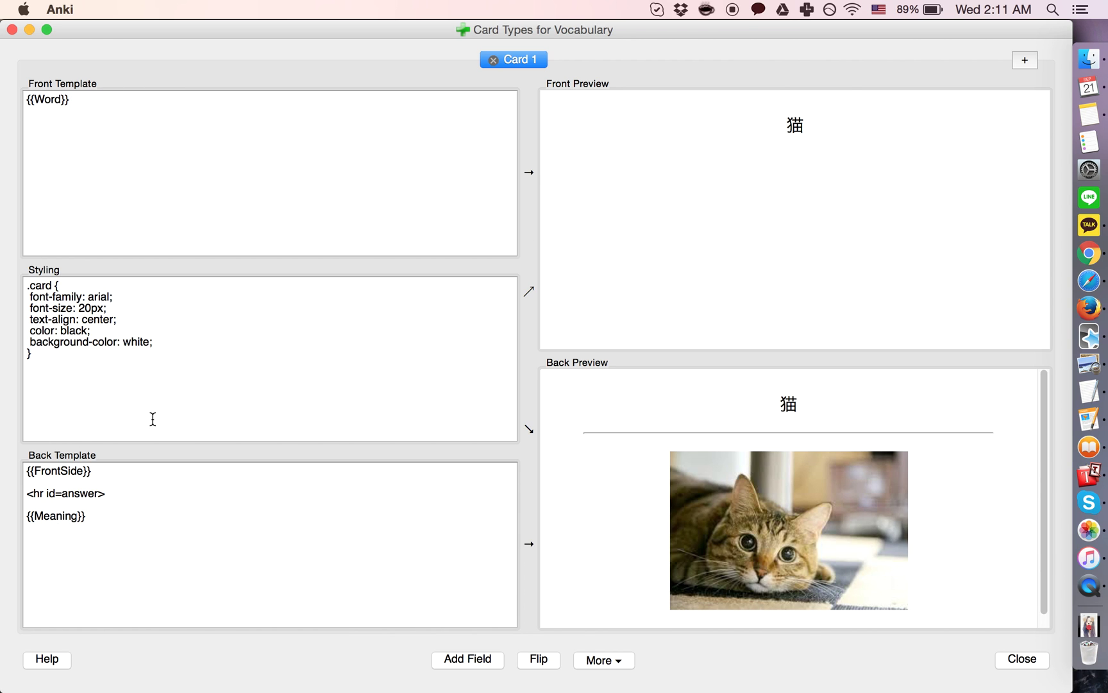
{"action": "key", "text": "shift+Tab"}
Add Card 2, delete its 'Edit to customize' line, and set its back to {{Hiragana}}.
{"action": "left_click", "coordinate": [1024, 60]}
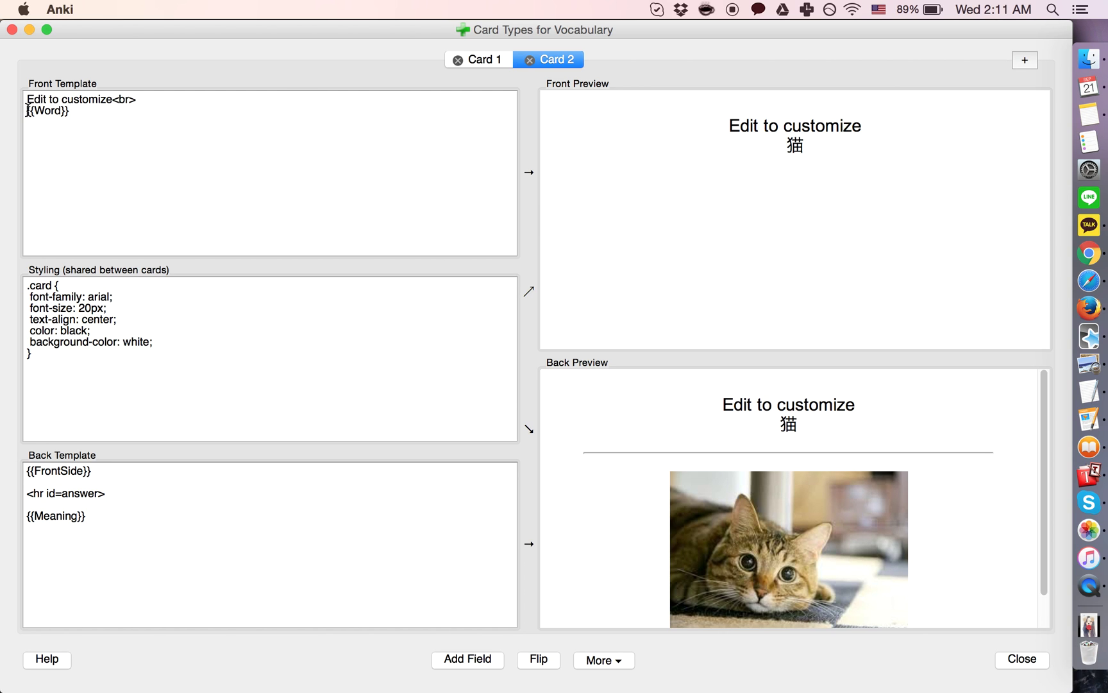
{"action": "left_click_drag", "start_coordinate": [28, 109], "coordinate": [10, 84]}
{"action": "key", "text": "BackSpace"}
{"action": "double_click", "coordinate": [63, 516]}
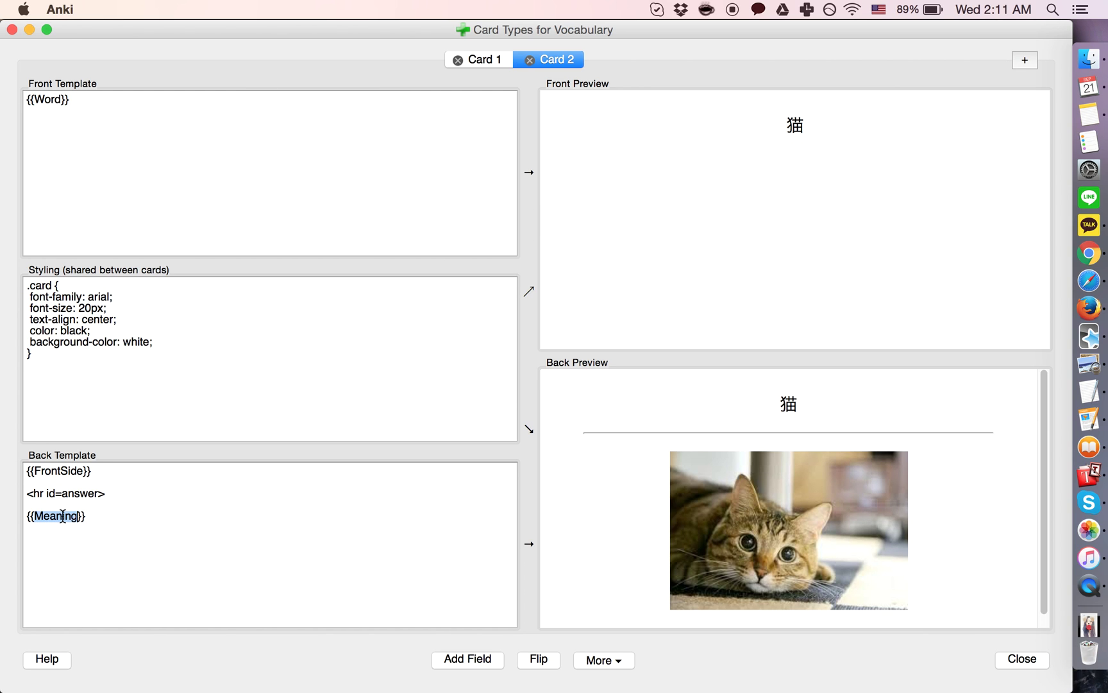
{"action": "type", "text": "Hiragana"}
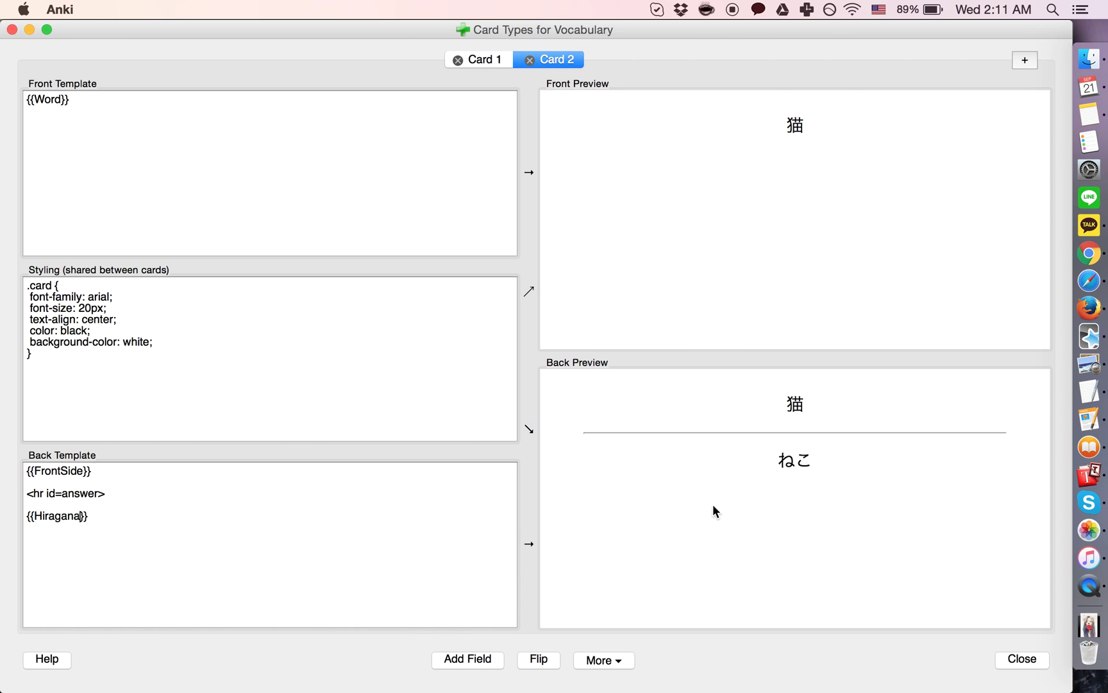
Compare the Card 1 and Card 2 templates, leaving Card 1's front unchanged.
{"action": "left_click", "coordinate": [483, 59]}
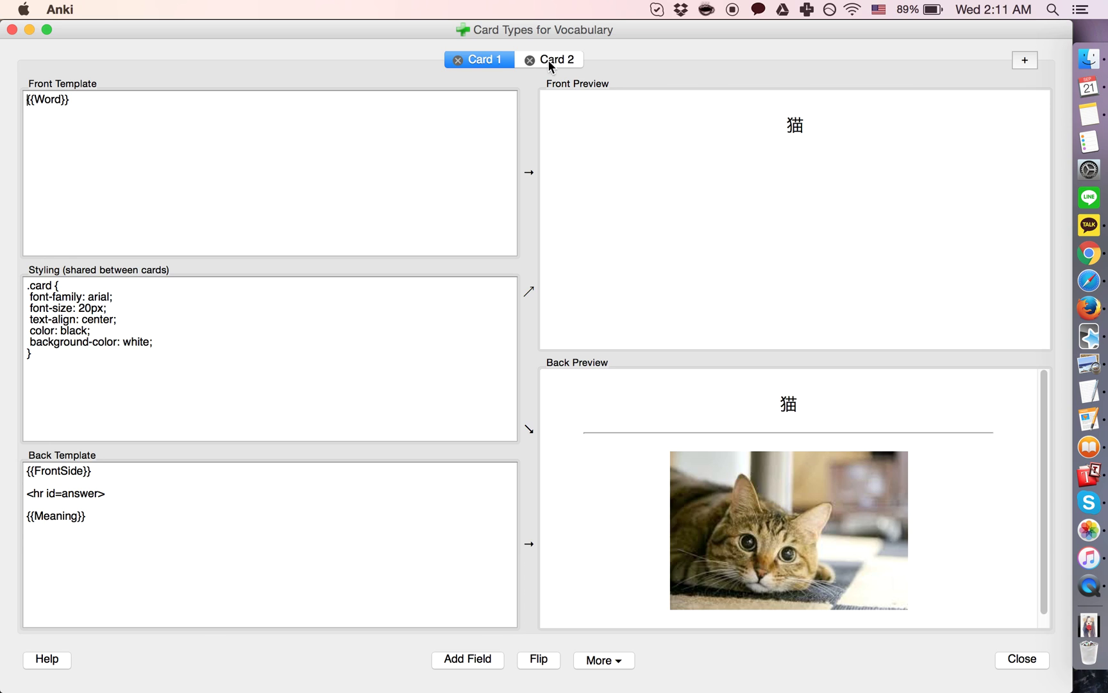
{"action": "left_click", "coordinate": [549, 61]}
{"action": "left_click", "coordinate": [488, 59]}
{"action": "key", "text": "Return"}
{"action": "key", "text": "BackSpace"}
{"action": "left_click", "coordinate": [553, 61]}
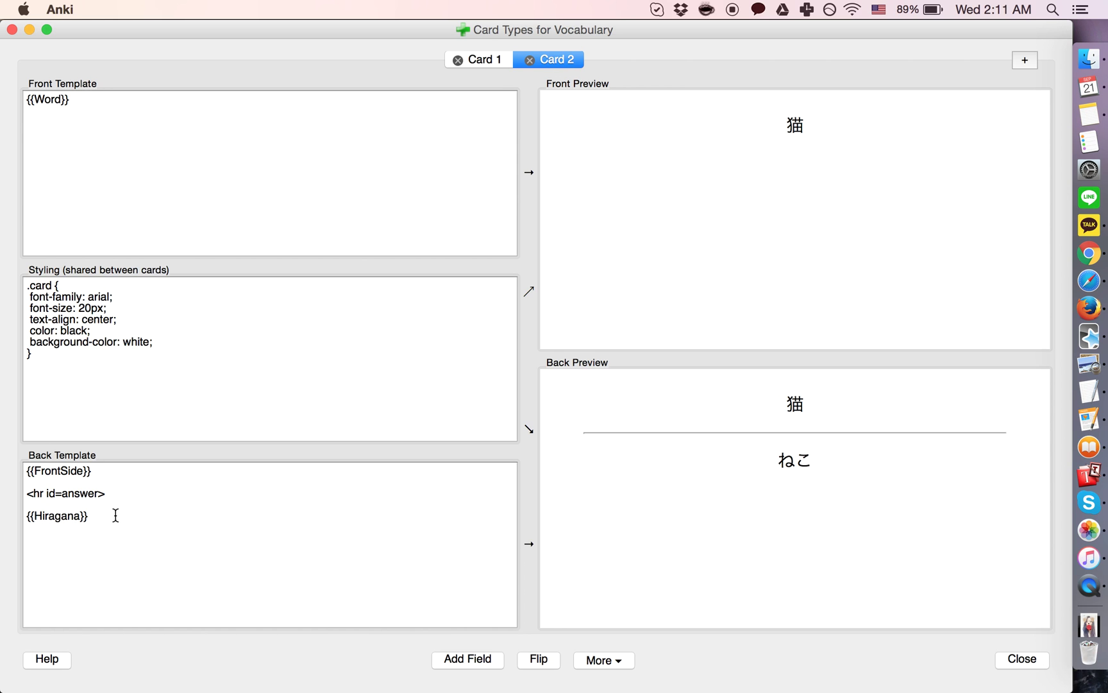
{"action": "left_click", "coordinate": [27, 101]}
{"action": "left_click", "coordinate": [487, 59]}
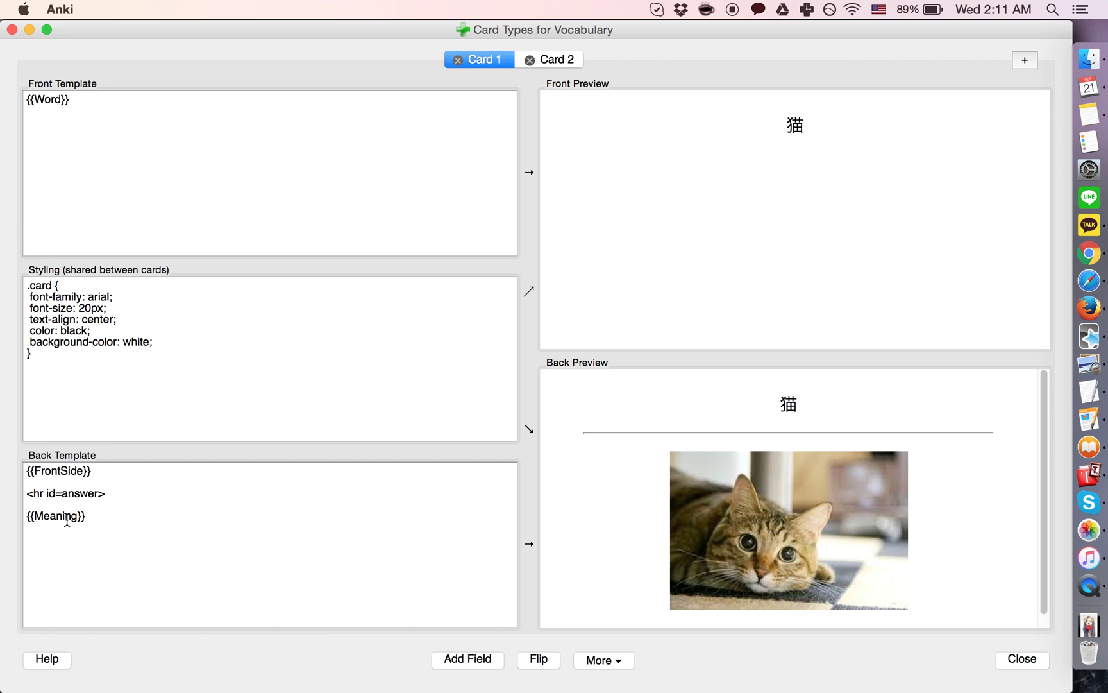
Add {{#Meaning}} above and {{/Meaning}} below {{Word}} in Card 1's front template.
{"action": "left_click_drag", "start_coordinate": [91, 518], "coordinate": [28, 518]}
{"action": "key", "text": "super+c"}
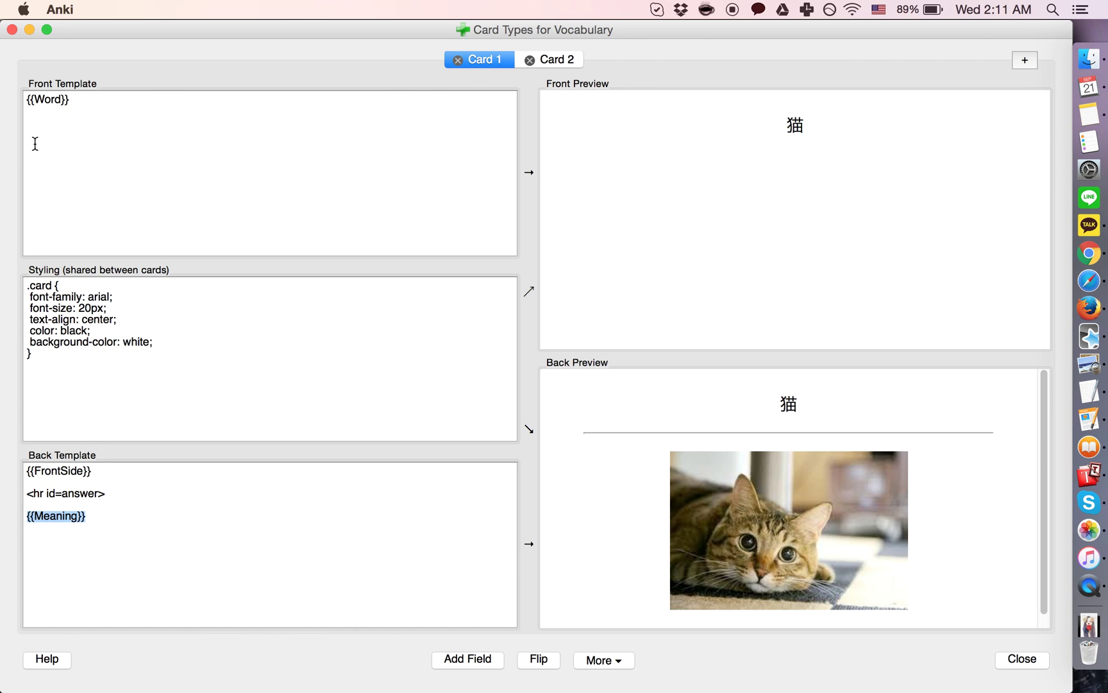
{"action": "left_click", "coordinate": [27, 109]}
{"action": "key", "text": "Return"}
{"action": "key", "text": "Return"}
{"action": "key", "text": "super+v"}
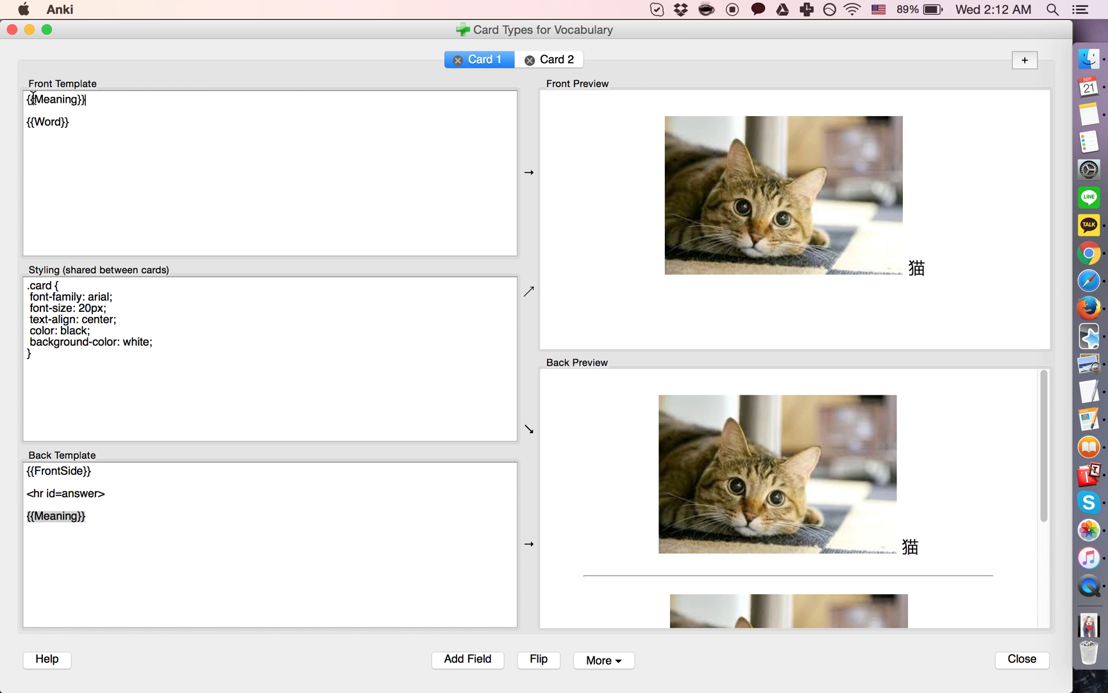
{"action": "type", "text": "#"}
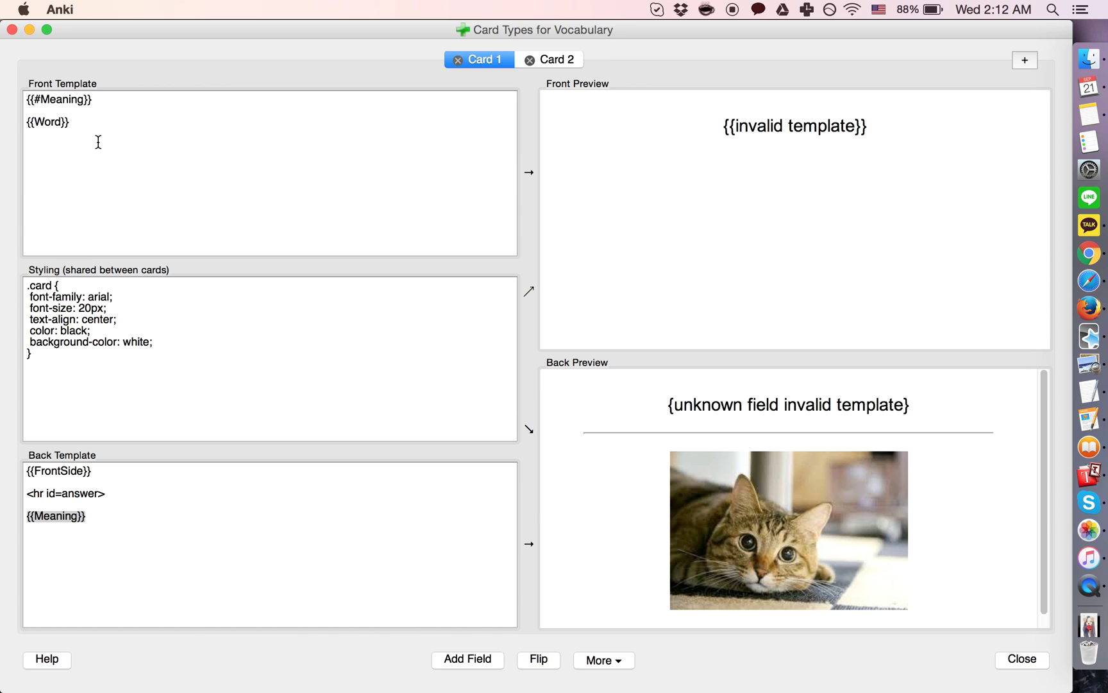
{"action": "key", "text": "super+v"}
{"action": "left_click", "coordinate": [34, 145]}
{"action": "type", "text": "/"}
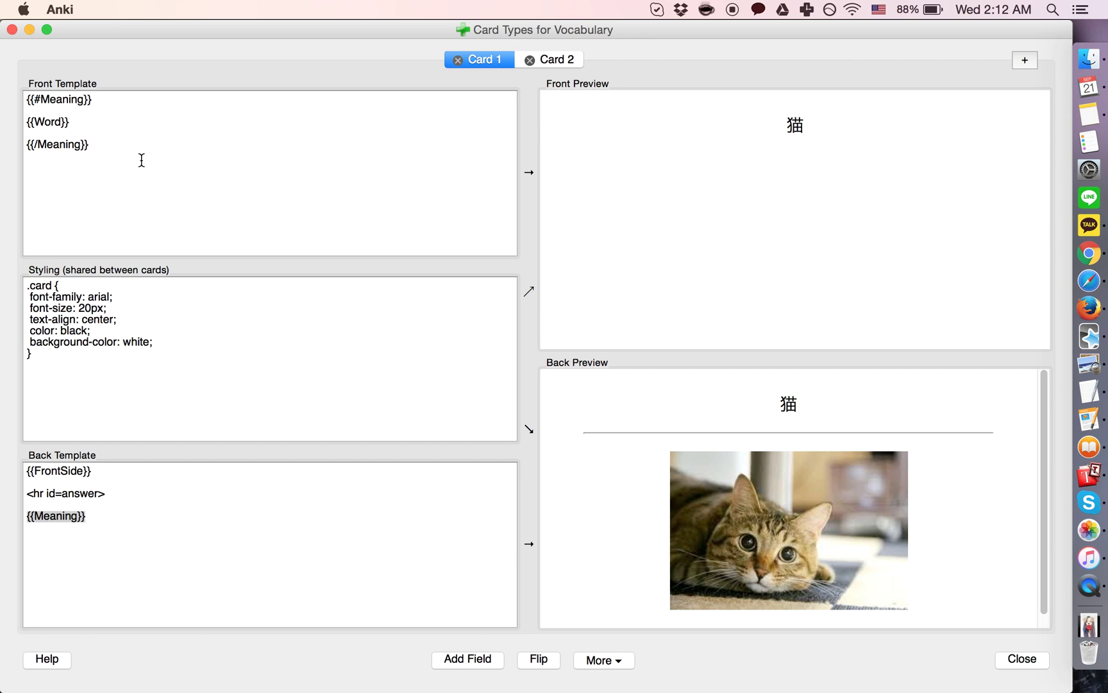
Highlight the Word reference, condition name and closing tag to explain the Meaning conditional.
{"action": "left_click_drag", "start_coordinate": [84, 125], "coordinate": [6, 127]}
{"action": "left_click", "coordinate": [68, 124]}
{"action": "left_click_drag", "start_coordinate": [82, 120], "coordinate": [21, 121]}
{"action": "left_click", "coordinate": [115, 140]}
{"action": "left_click_drag", "start_coordinate": [83, 102], "coordinate": [41, 102]}
{"action": "left_click", "coordinate": [71, 101]}
{"action": "mouse_move", "coordinate": [43, 144]}
{"action": "left_mouse_down"}
{"action": "mouse_move", "coordinate": [90, 145]}
{"action": "mouse_move", "coordinate": [25, 120]}
{"action": "left_mouse_up"}
{"action": "left_click", "coordinate": [89, 145]}
{"action": "left_click", "coordinate": [98, 143]}
Wrap Card 2's front {{Word}} in {{#Hiragana}}…{{/Hiragana}} and close the Card Types editor.
{"action": "left_click", "coordinate": [577, 66]}
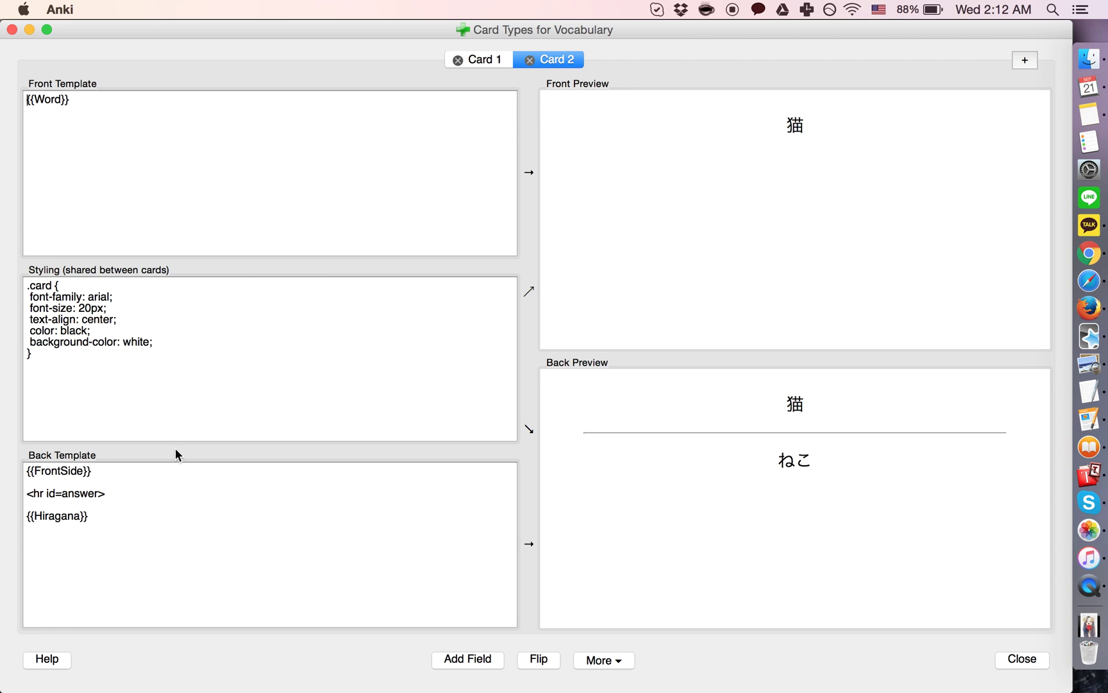
{"action": "triple_click", "coordinate": [21, 518]}
{"action": "key", "text": "super+c"}
{"action": "left_click", "coordinate": [30, 101]}
{"action": "key", "text": "Return"}
{"action": "key", "text": "Return"}
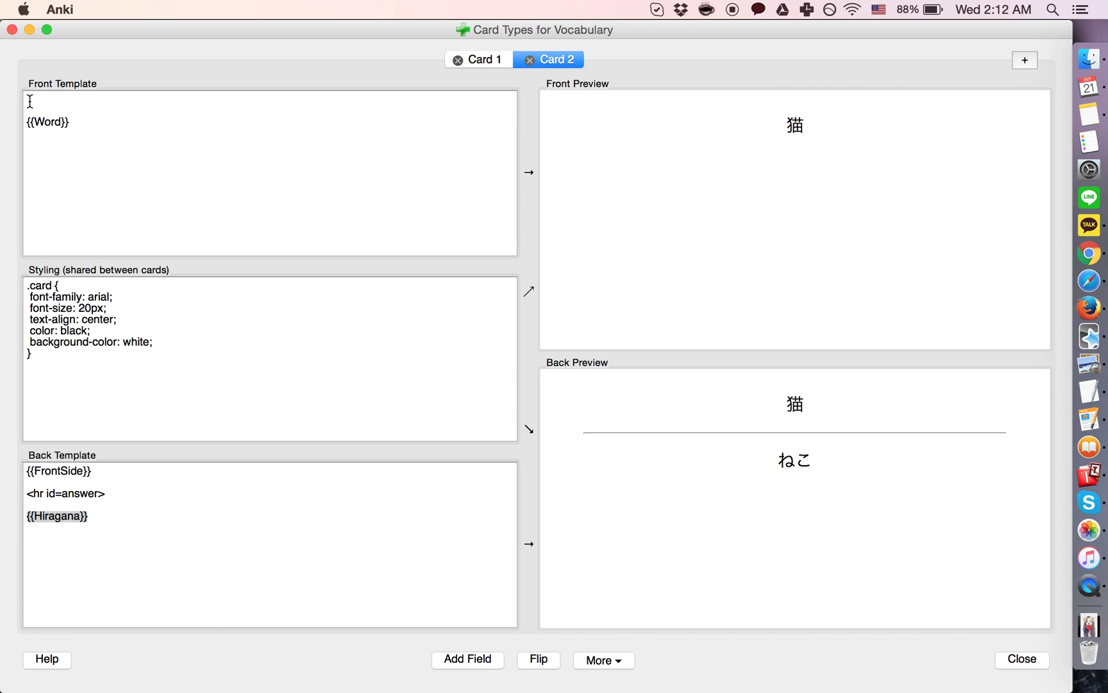
{"action": "key", "text": "super+v"}
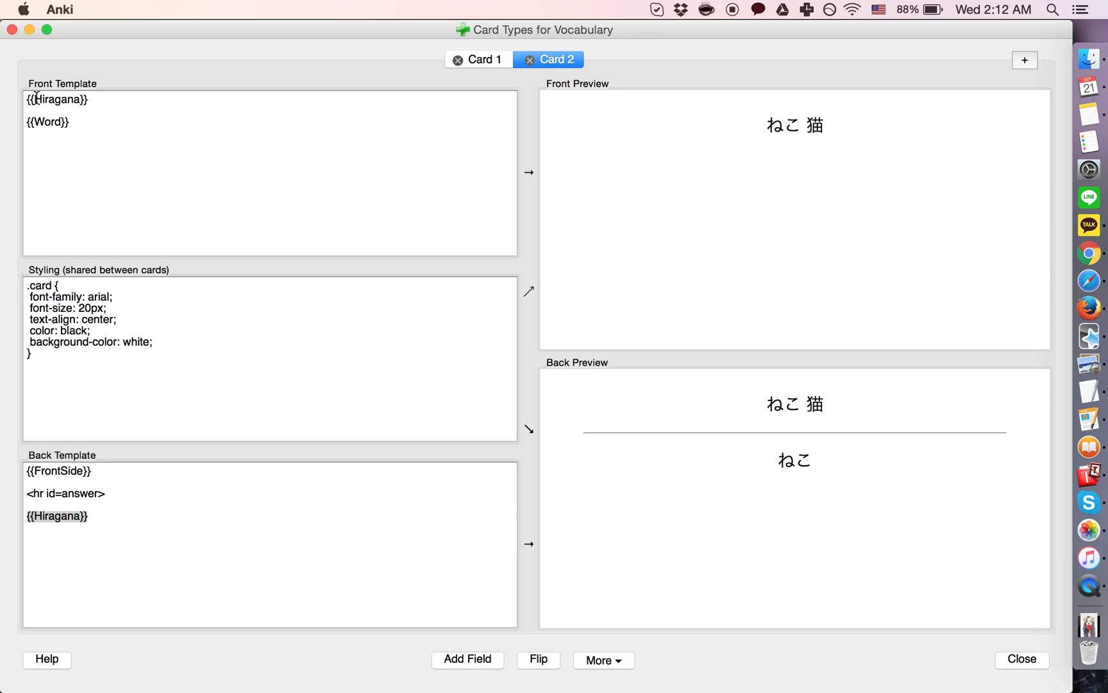
{"action": "type", "text": "#"}
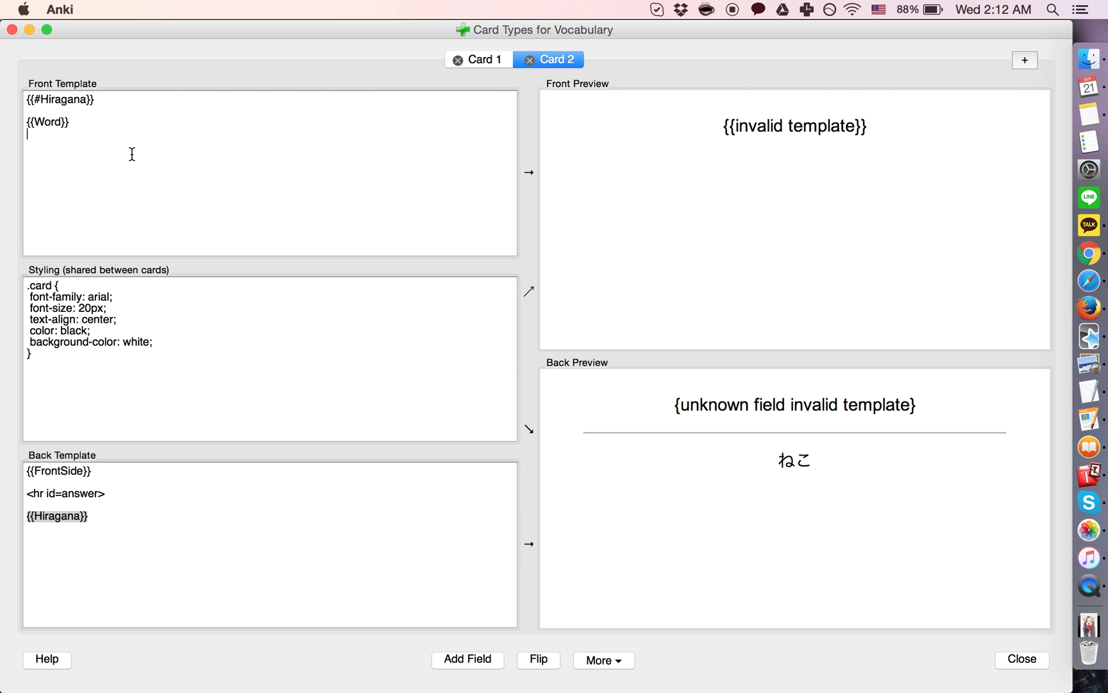
{"action": "key", "text": "super+v"}
{"action": "type", "text": "/"}
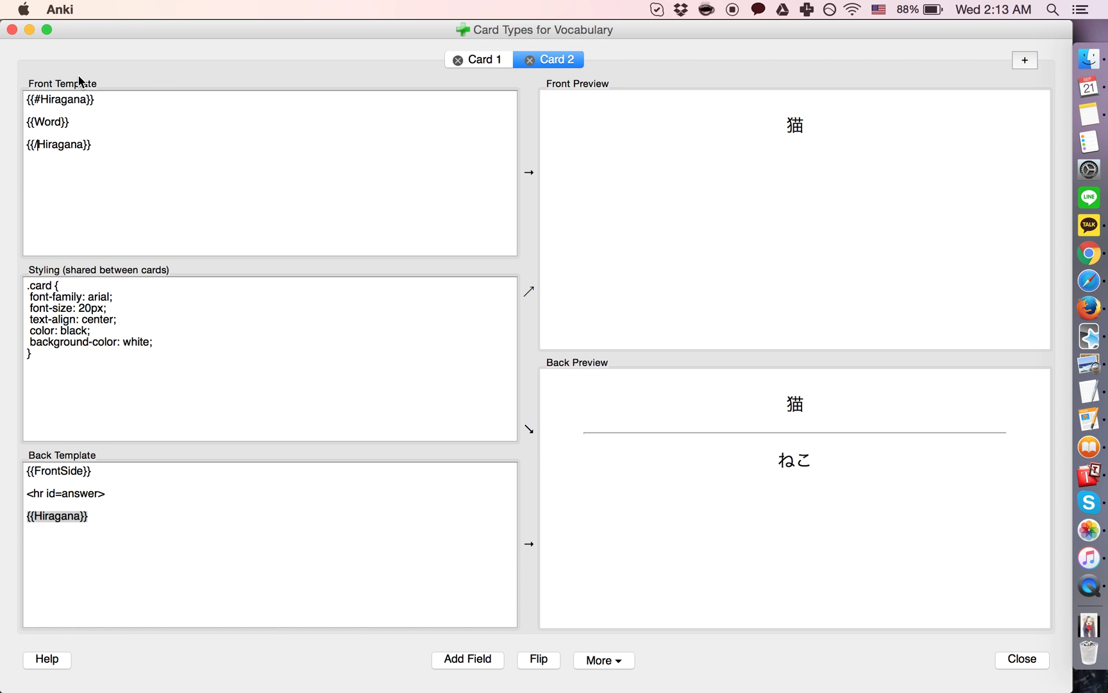
{"action": "left_click", "coordinate": [12, 29]}
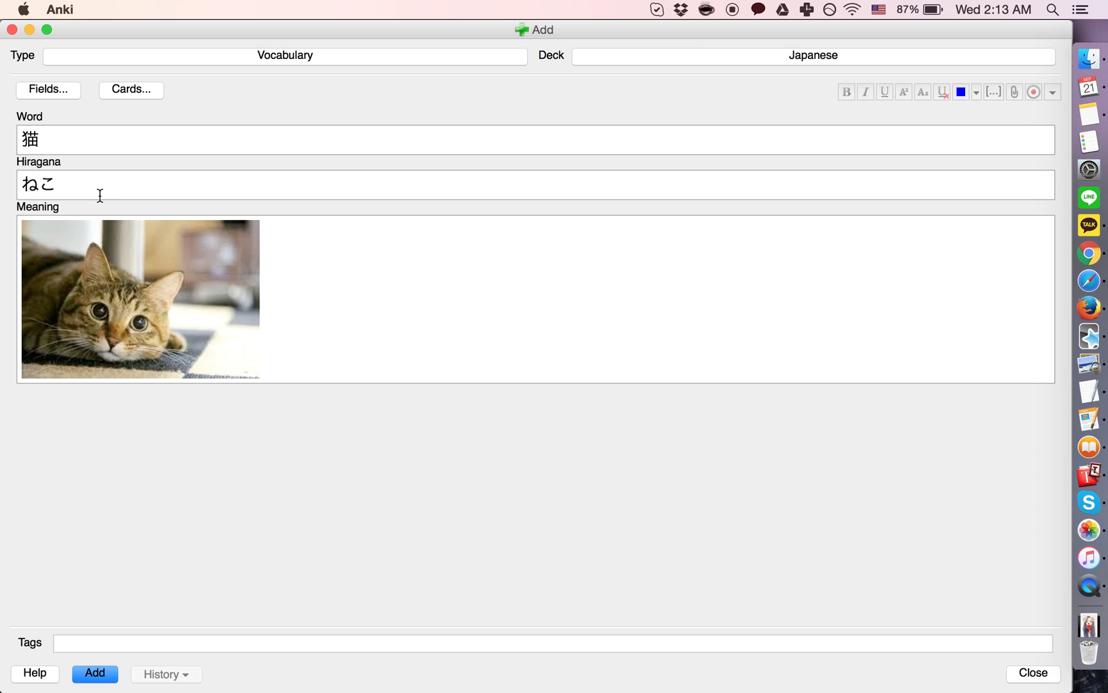
Add the 猫 note, then study its first card in the Japanese deck, rating it Good.
{"action": "left_click", "coordinate": [89, 675]}
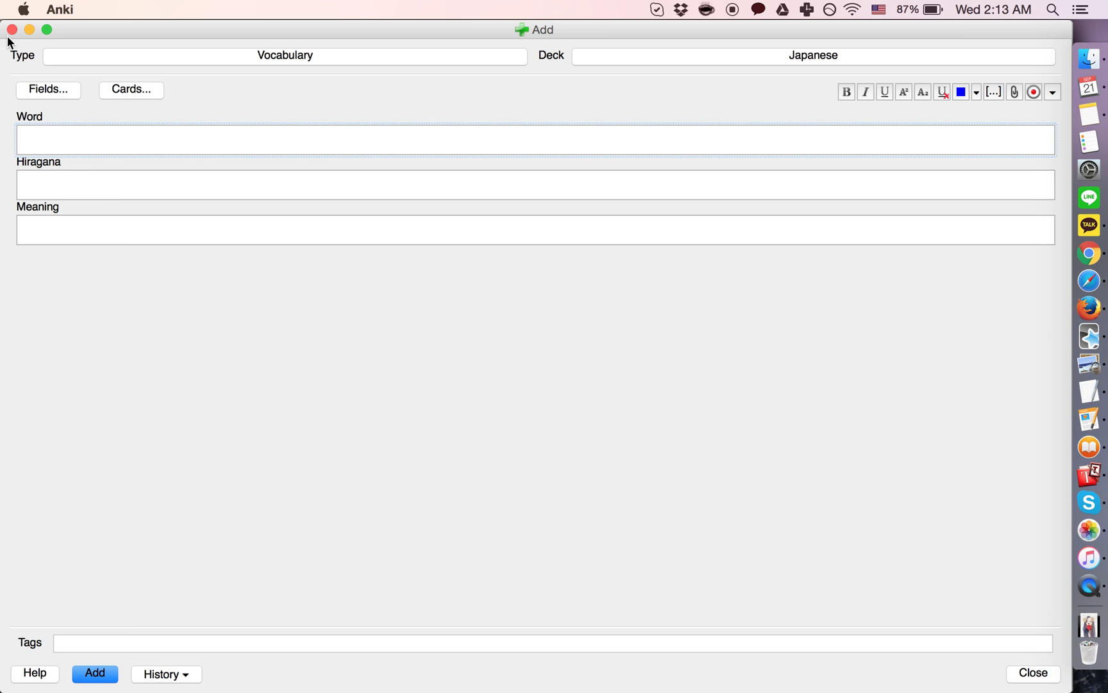
{"action": "left_click", "coordinate": [12, 33]}
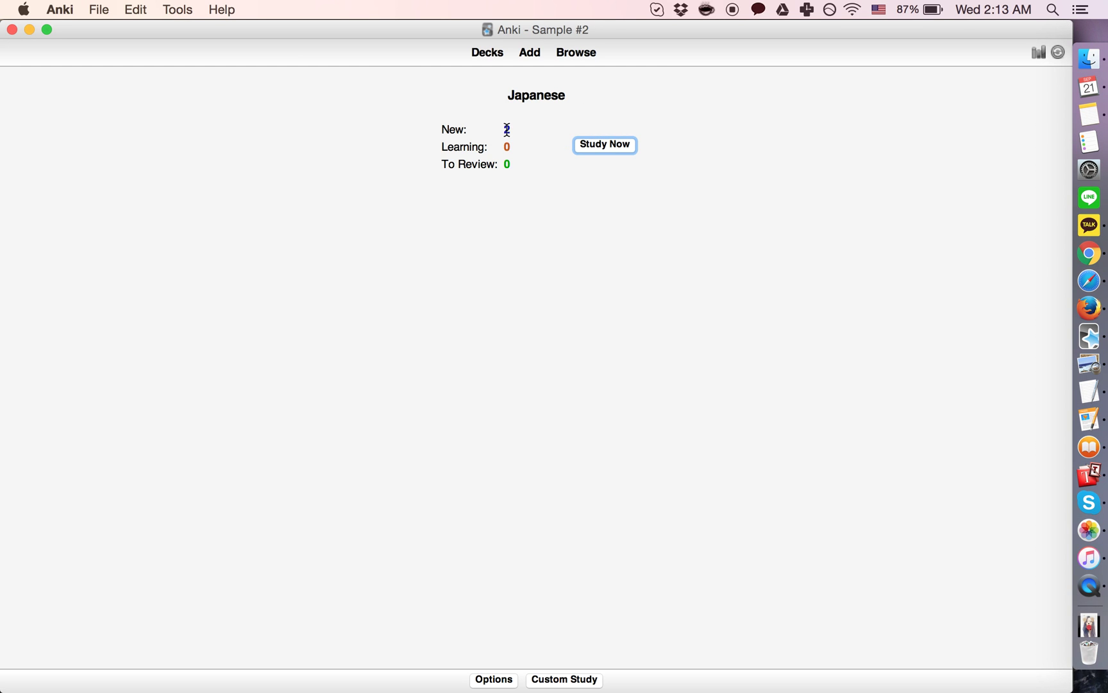
{"action": "left_click", "coordinate": [581, 144]}
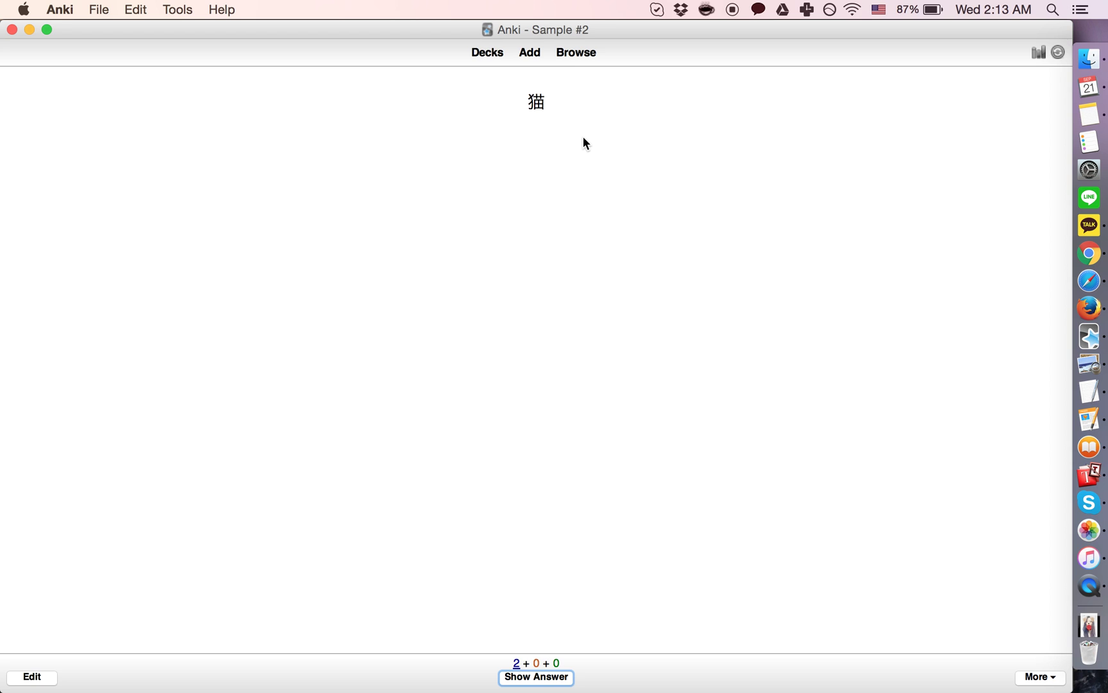
{"action": "left_click", "coordinate": [551, 680]}
{"action": "left_click", "coordinate": [606, 684]}
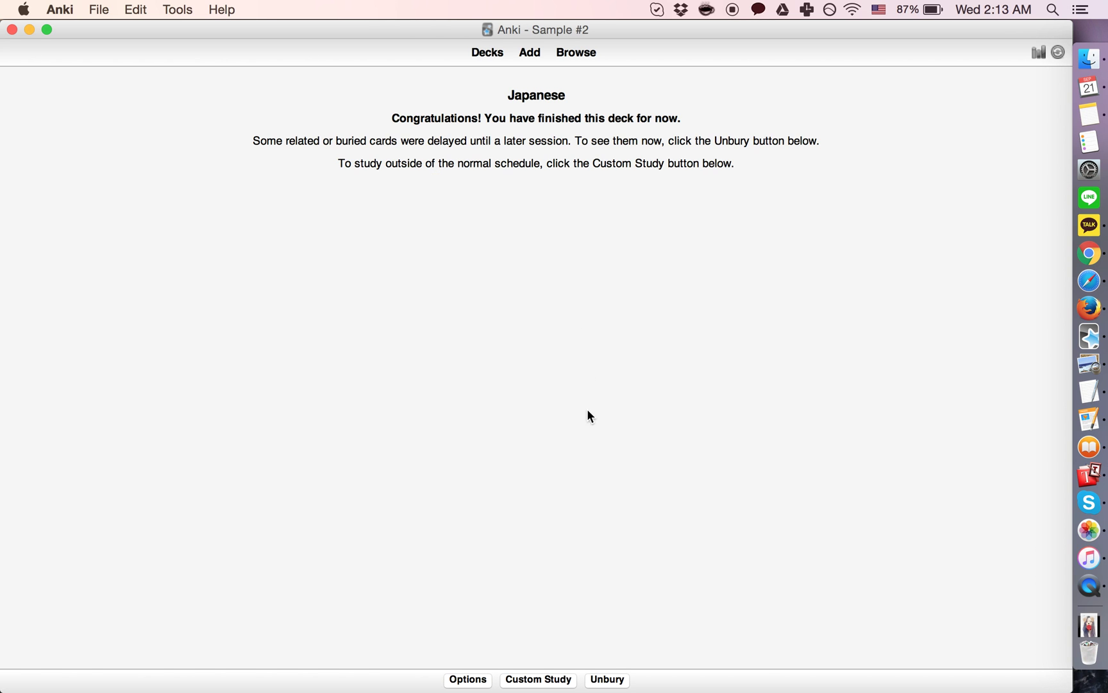
Unbury the sibling card and study it, revealing ねこ and rating it Good.
{"action": "left_click", "coordinate": [608, 680]}
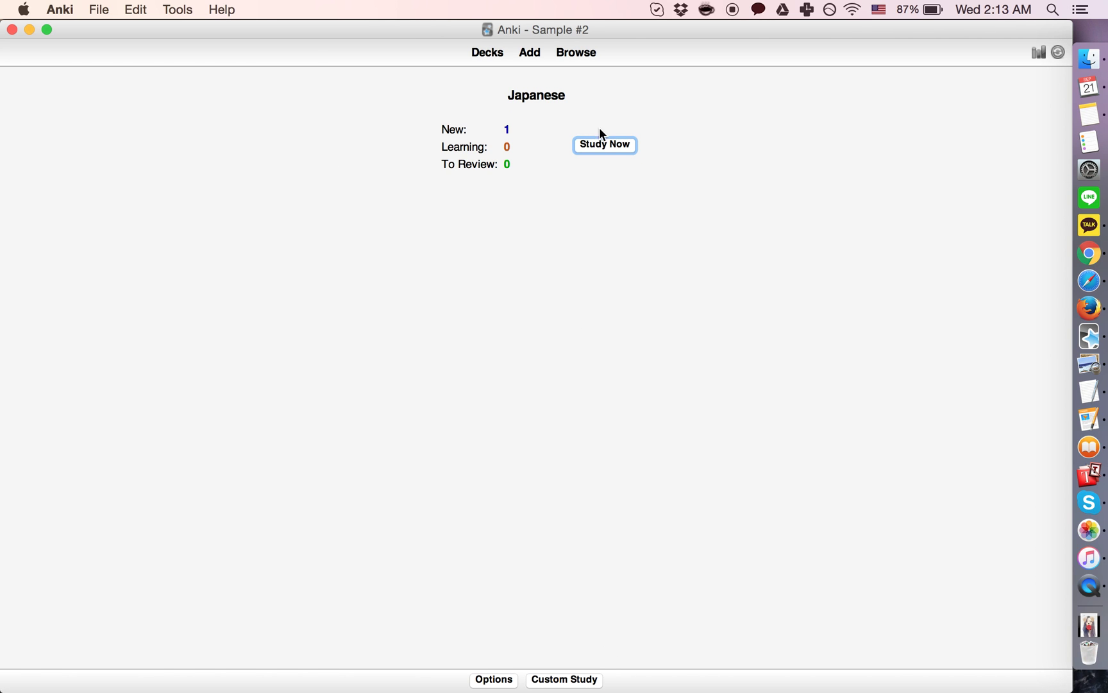
{"action": "left_click", "coordinate": [603, 142]}
{"action": "left_click", "coordinate": [552, 680]}
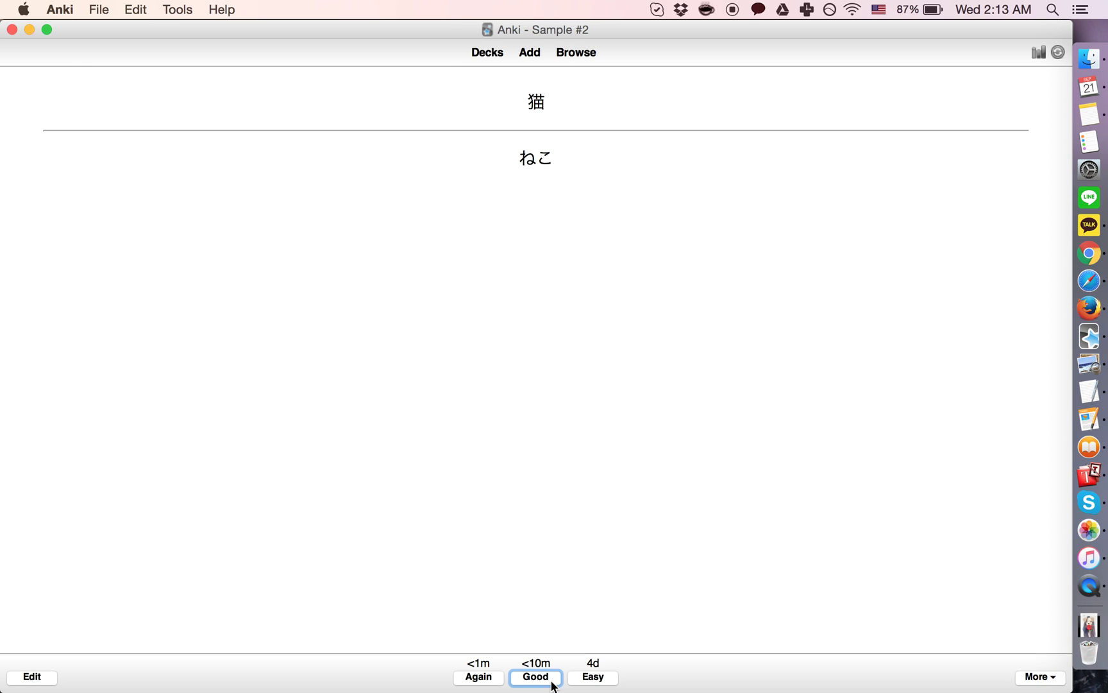
{"action": "left_click", "coordinate": [600, 680]}
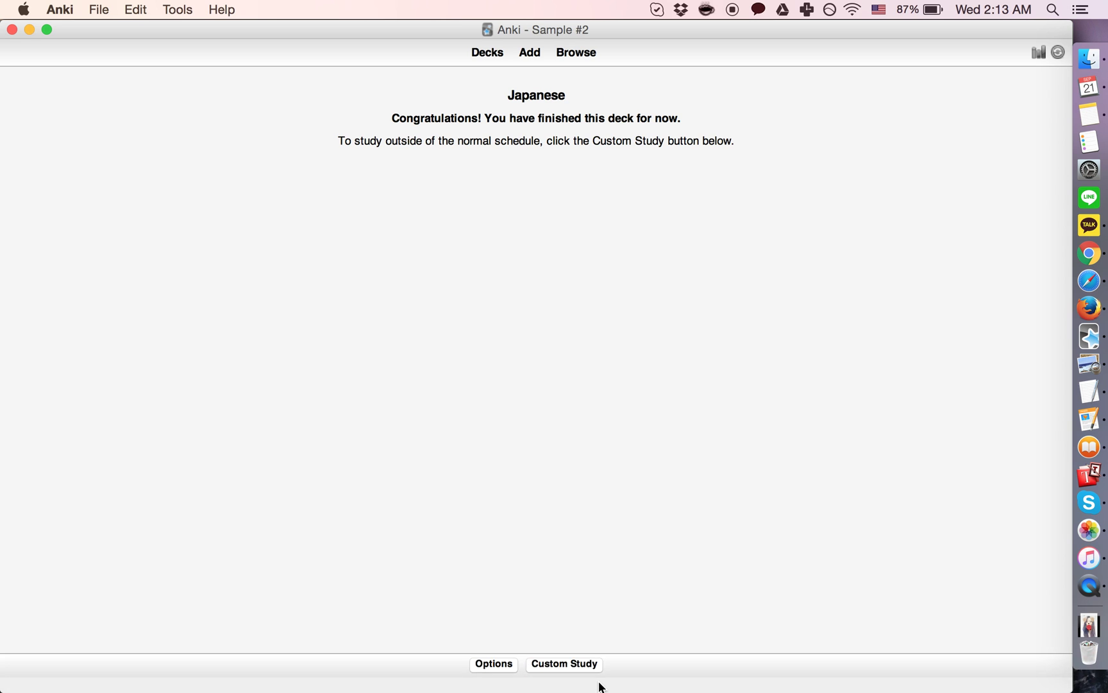
Add a note with Word 犬 and Hiragana いぬ, leaving Meaning empty.
{"action": "left_click", "coordinate": [529, 53]}
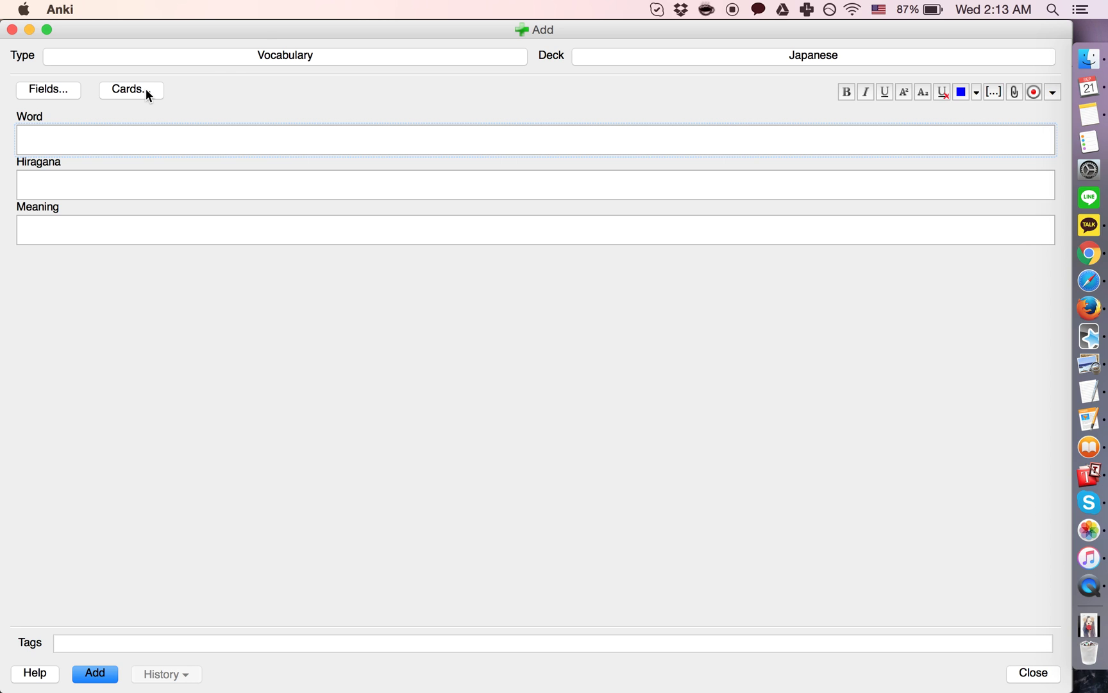
{"action": "type", "text": "i"}
{"action": "key", "text": "BackSpace"}
{"action": "key", "text": "ctrl+space"}
{"action": "type", "text": "inu"}
{"action": "key", "text": "space"}
{"action": "key", "text": "Return"}
{"action": "left_click", "coordinate": [89, 195]}
{"action": "type", "text": "inu"}
{"action": "key", "text": "Return"}
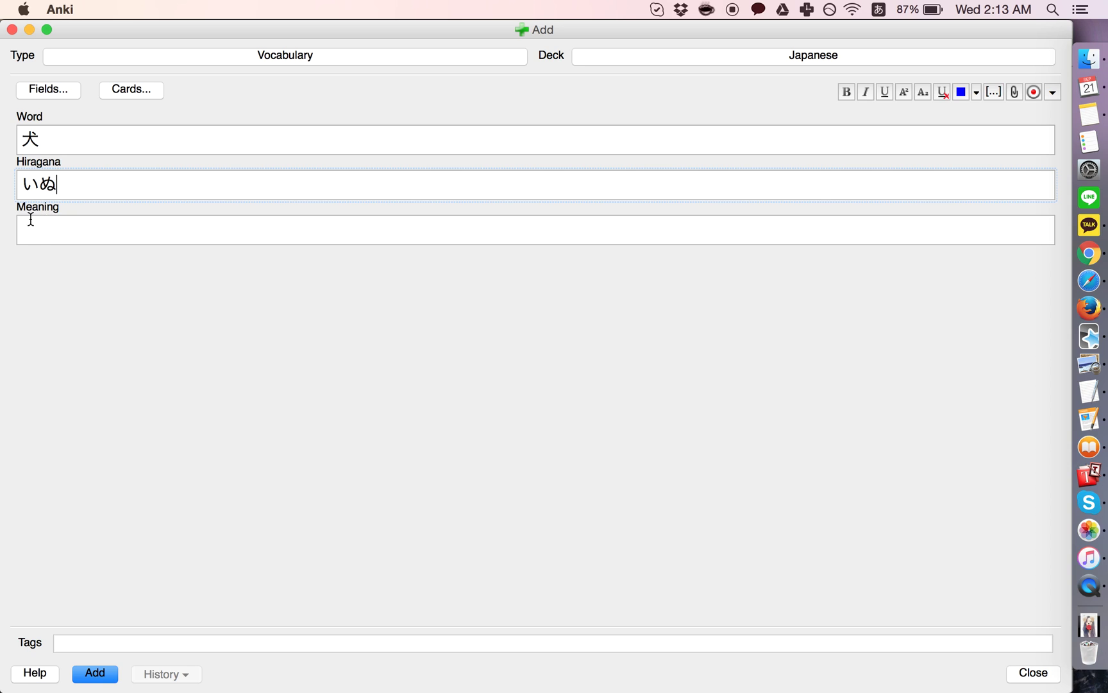
{"action": "left_click", "coordinate": [105, 677]}
Study the deck, reveal いぬ and rate the single 犬 card Easy.
{"action": "left_click", "coordinate": [12, 31]}
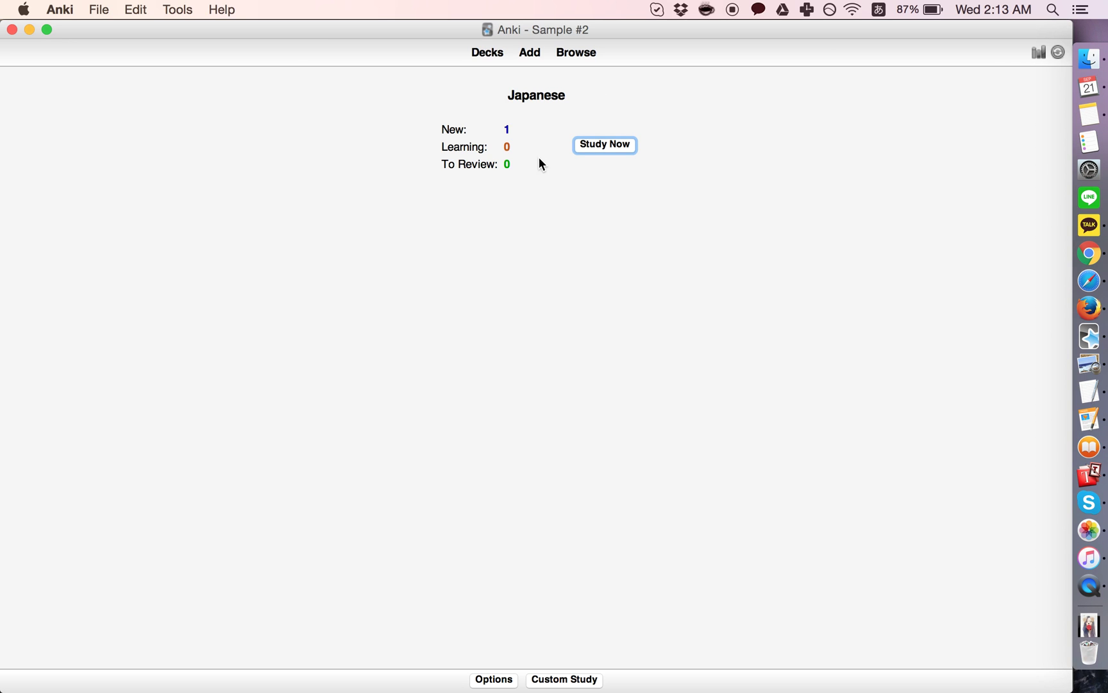
{"action": "left_click", "coordinate": [590, 140]}
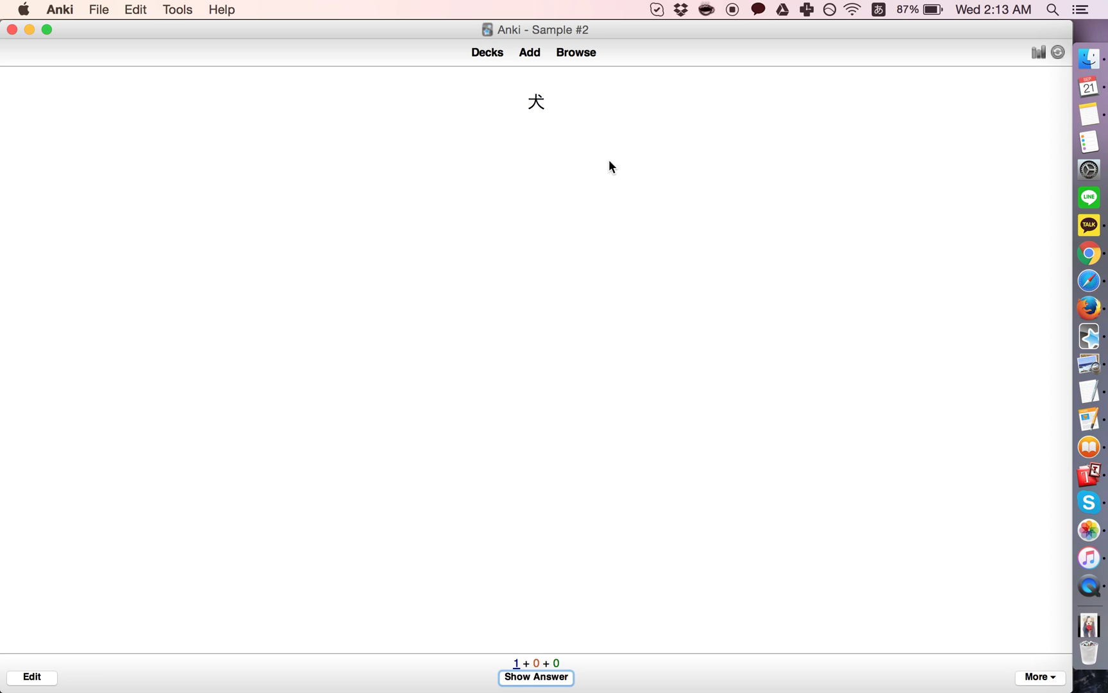
{"action": "left_click", "coordinate": [537, 676]}
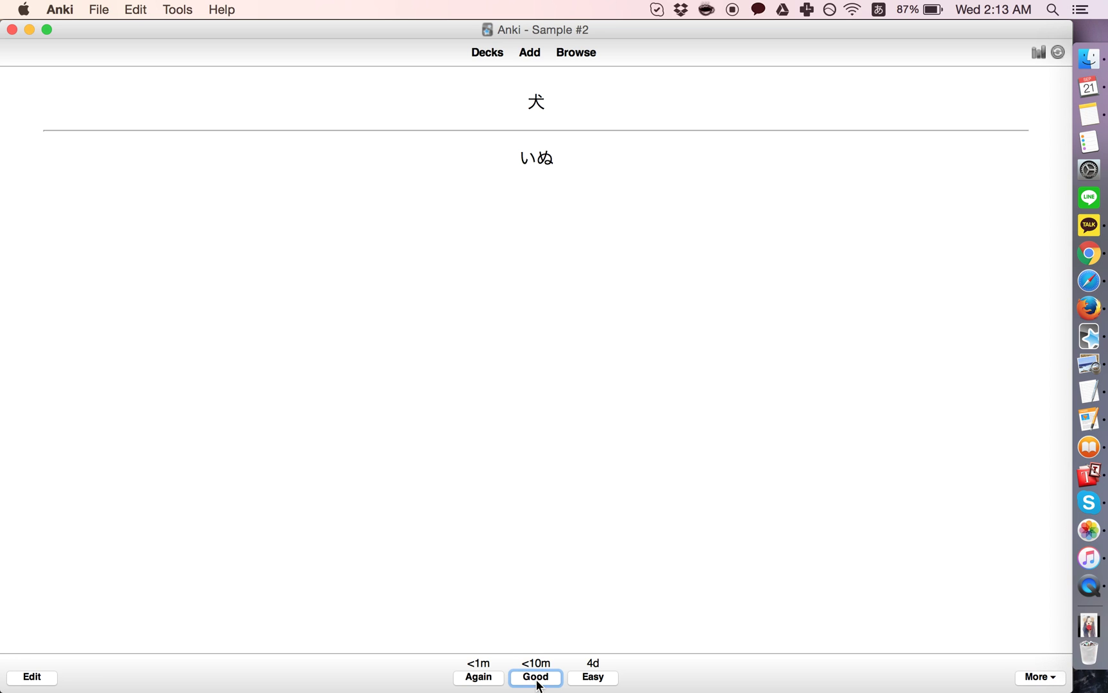
{"action": "left_click", "coordinate": [591, 680]}
{"action": "left_click", "coordinate": [530, 54]}
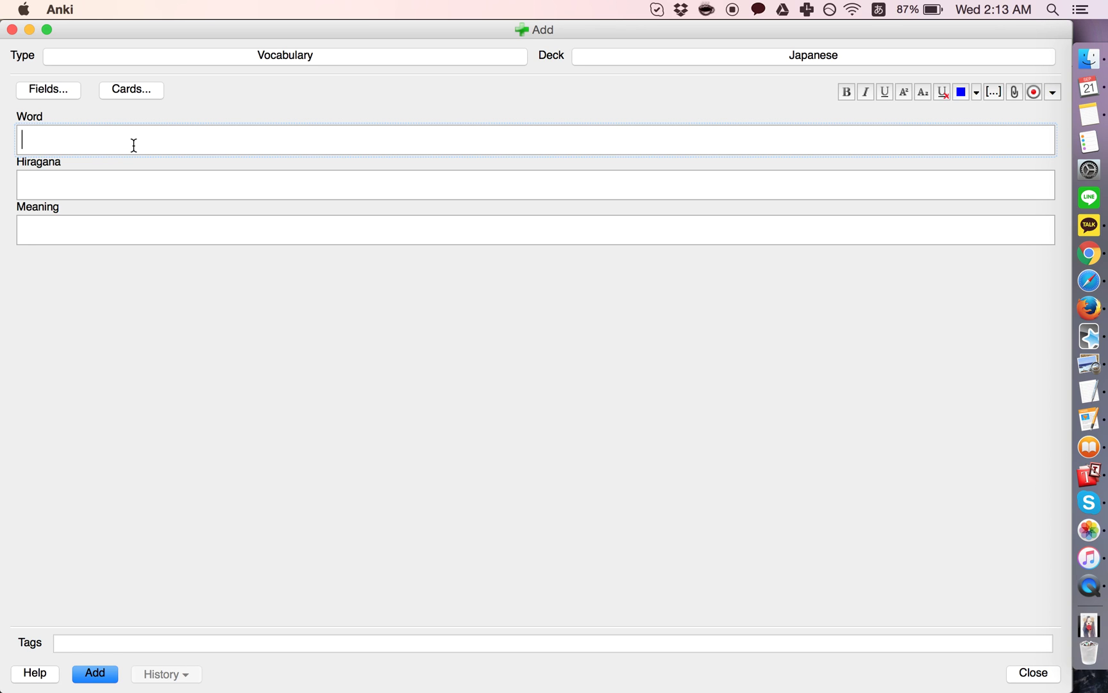
Enter カゴ as the new note's Word and copy it.
{"action": "type", "text": "kago"}
{"action": "left_click_drag", "start_coordinate": [166, 136], "coordinate": [2, 85]}
{"action": "key", "text": "super+c"}
Search Google Images in Firefox for カゴ and bring up a wicker basket picture's context menu.
{"action": "key", "text": "super+Tab"}
{"action": "double_click", "coordinate": [129, 103]}
{"action": "key", "text": "super+v"}
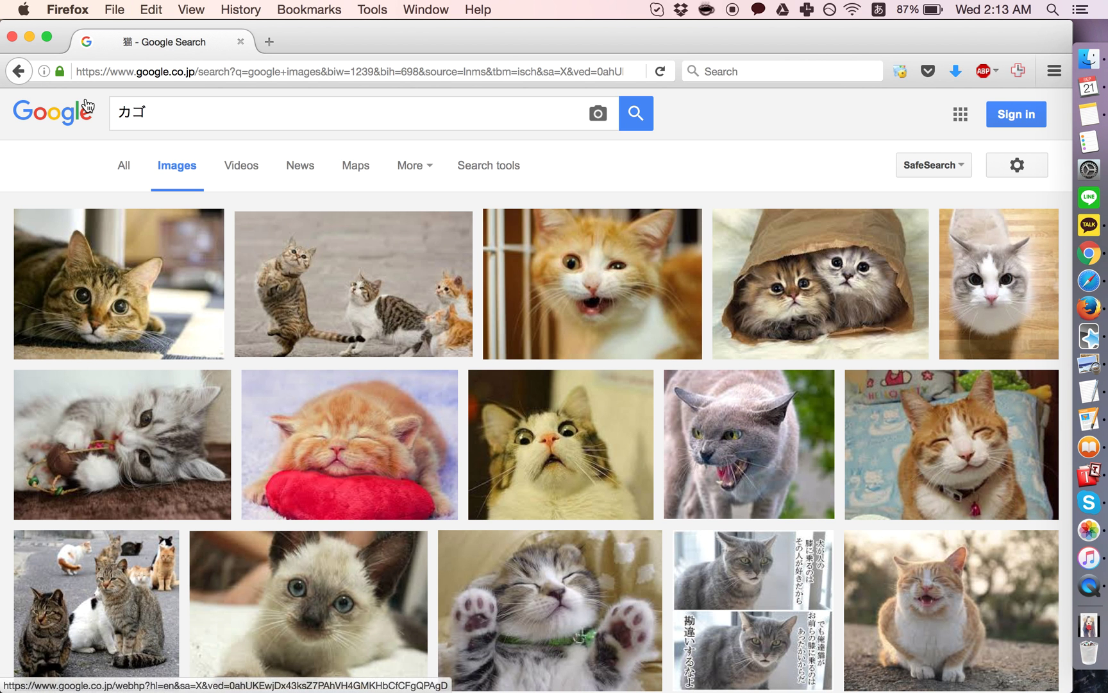
{"action": "key", "text": "Return"}
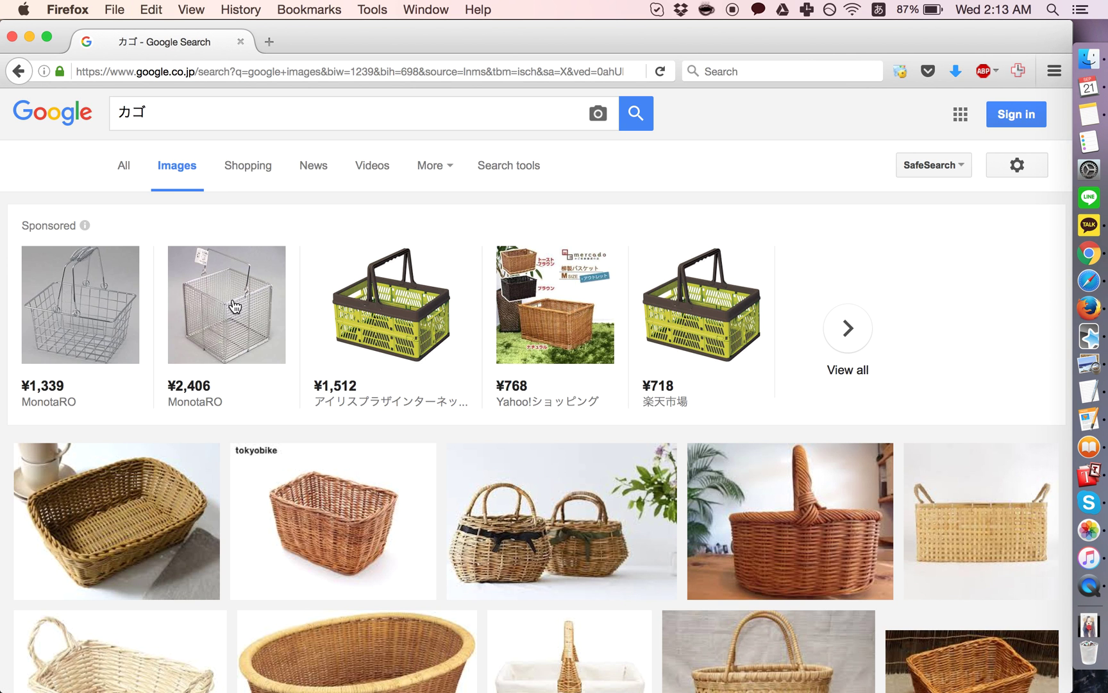
{"action": "scroll", "coordinate": [234, 305], "scroll_direction": "down", "scroll_amount": 3}
{"action": "right_click", "coordinate": [133, 450]}
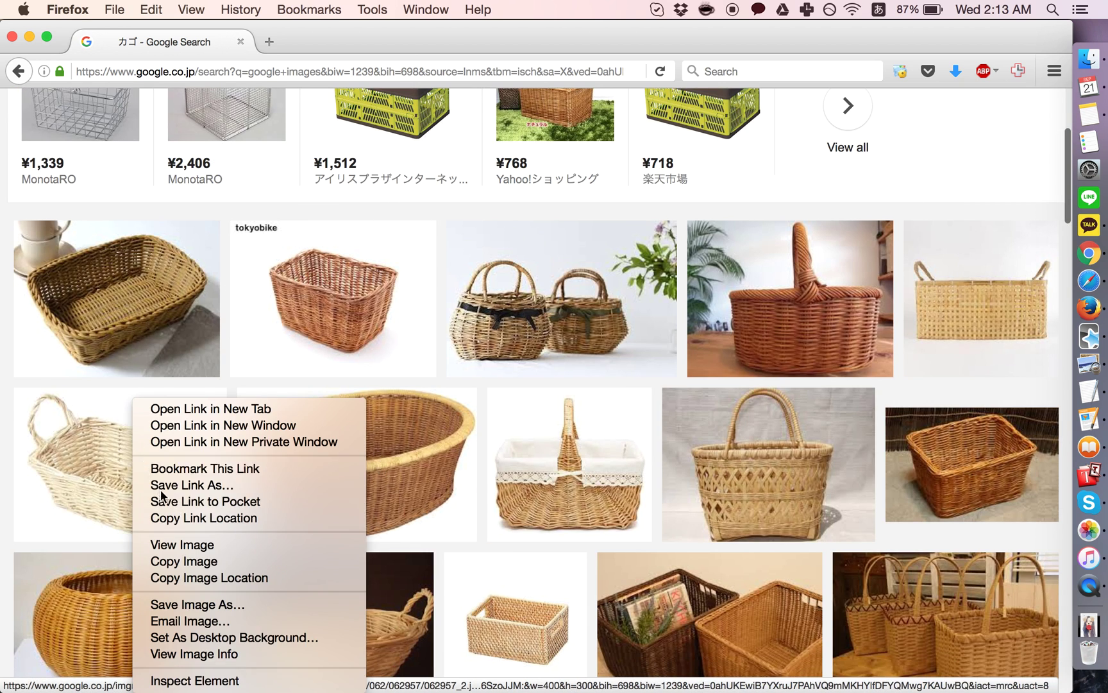
{"action": "left_click", "coordinate": [185, 560]}
{"action": "key", "text": "super+Tab"}
Paste the basket picture into Meaning and add the カゴ note.
{"action": "left_click", "coordinate": [119, 225]}
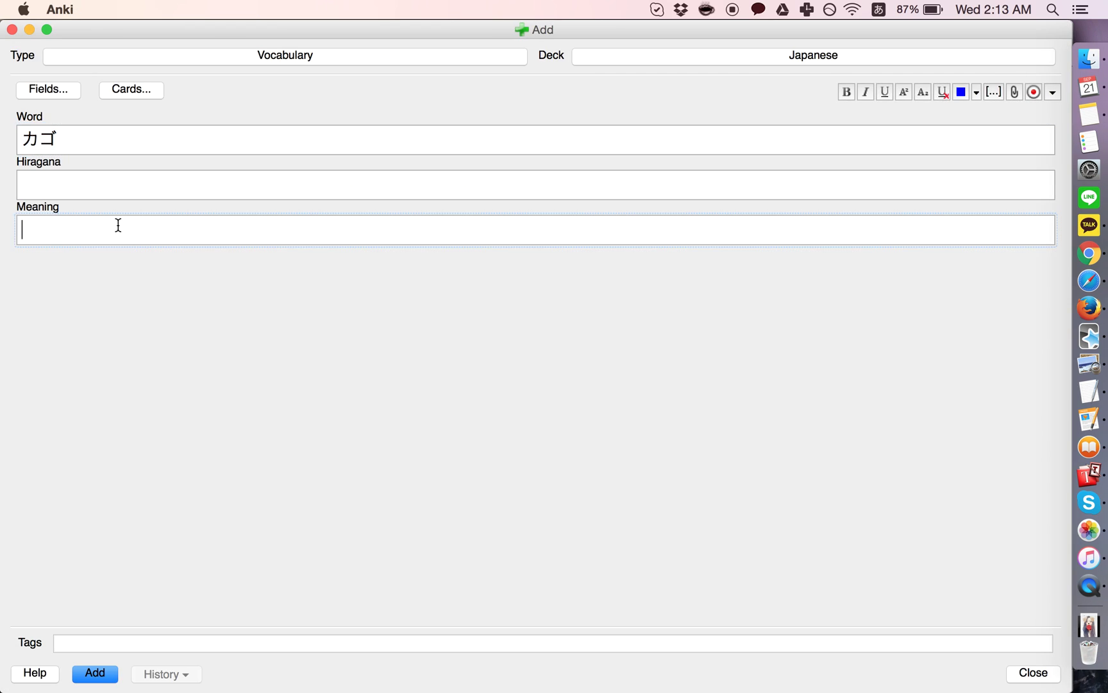
{"action": "key", "text": "super+v"}
{"action": "left_click", "coordinate": [96, 674]}
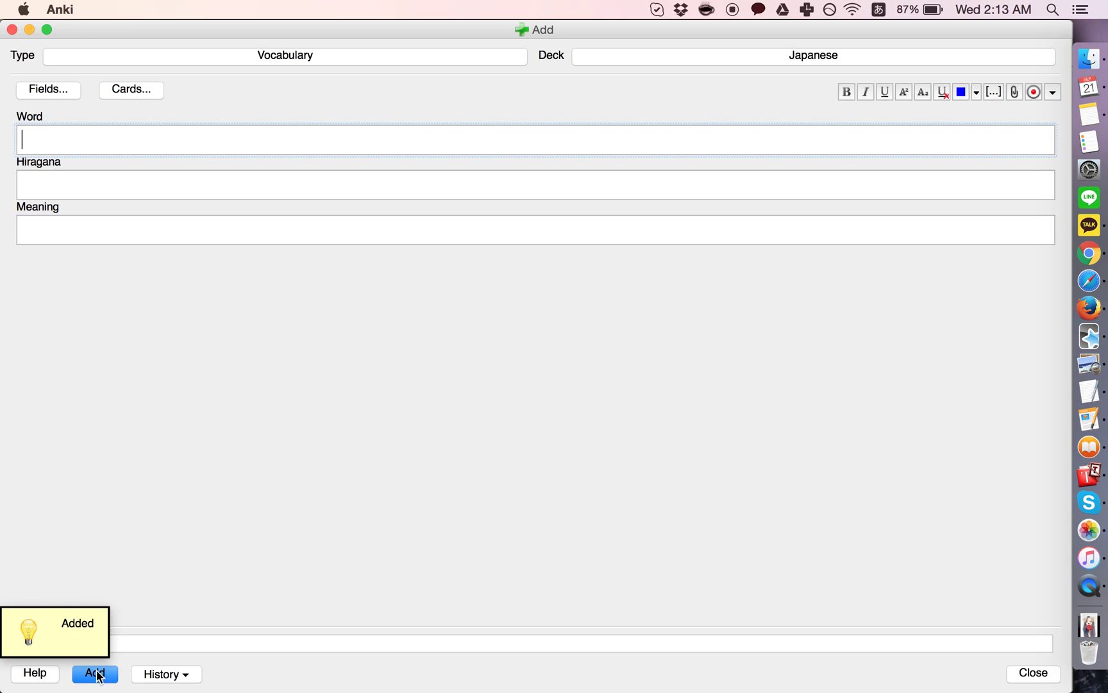
Study the deck, revealing and grading the カゴ card to finish it.
{"action": "left_click", "coordinate": [12, 30]}
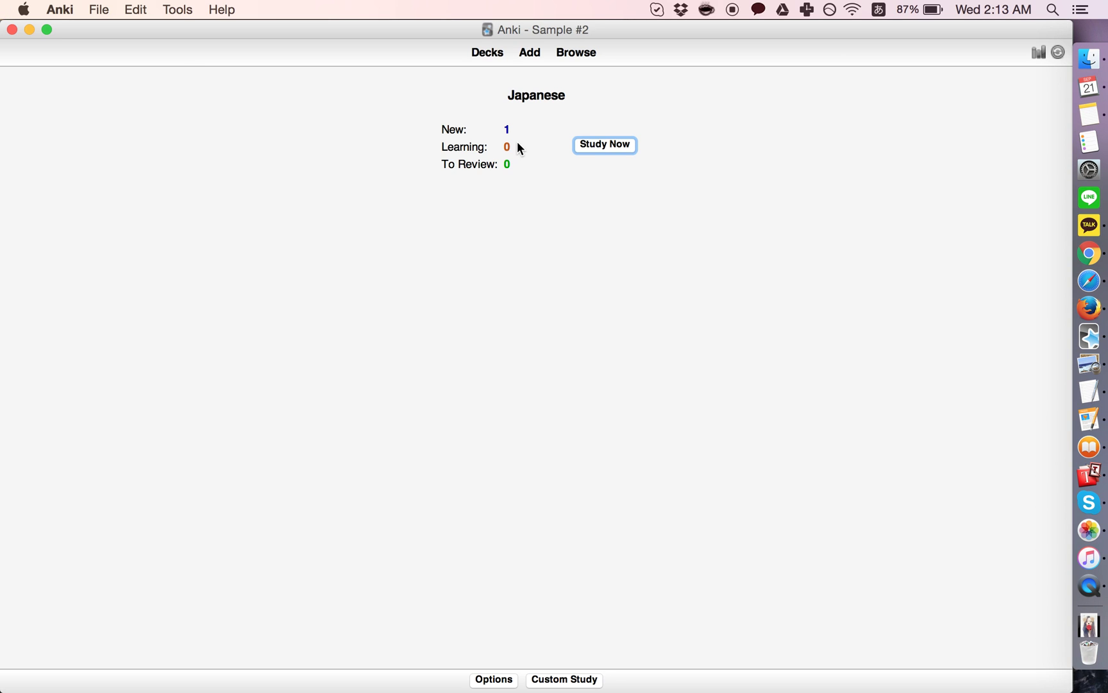
{"action": "left_click", "coordinate": [608, 152]}
{"action": "left_click", "coordinate": [539, 677]}
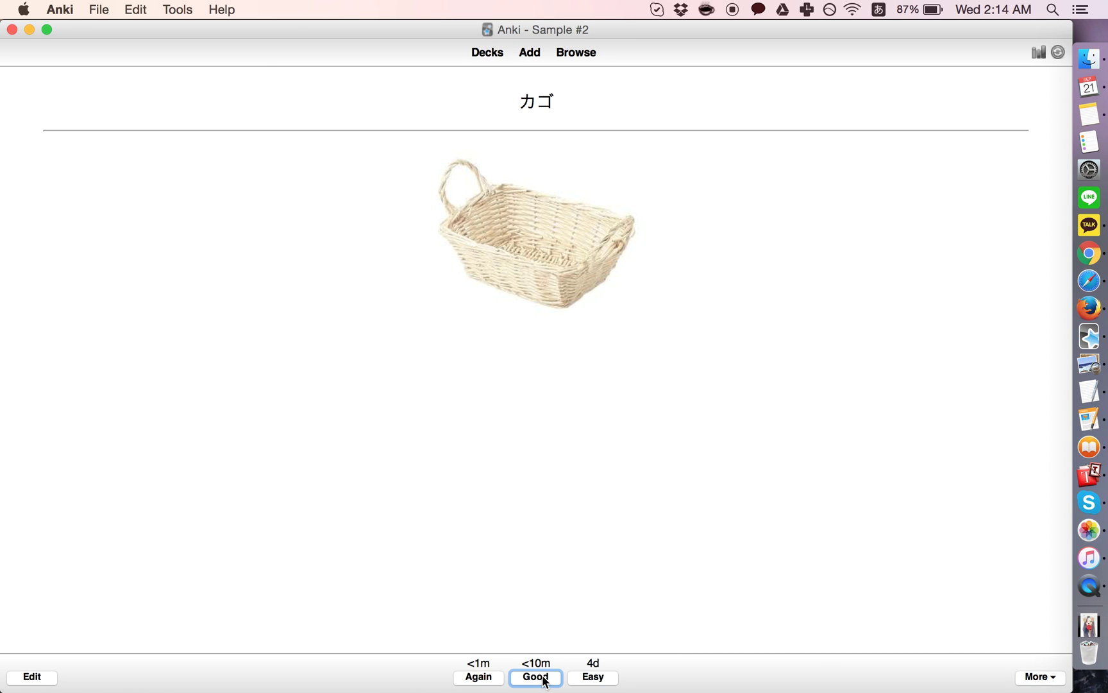
{"action": "left_click", "coordinate": [594, 677]}
{"action": "left_click", "coordinate": [534, 53]}
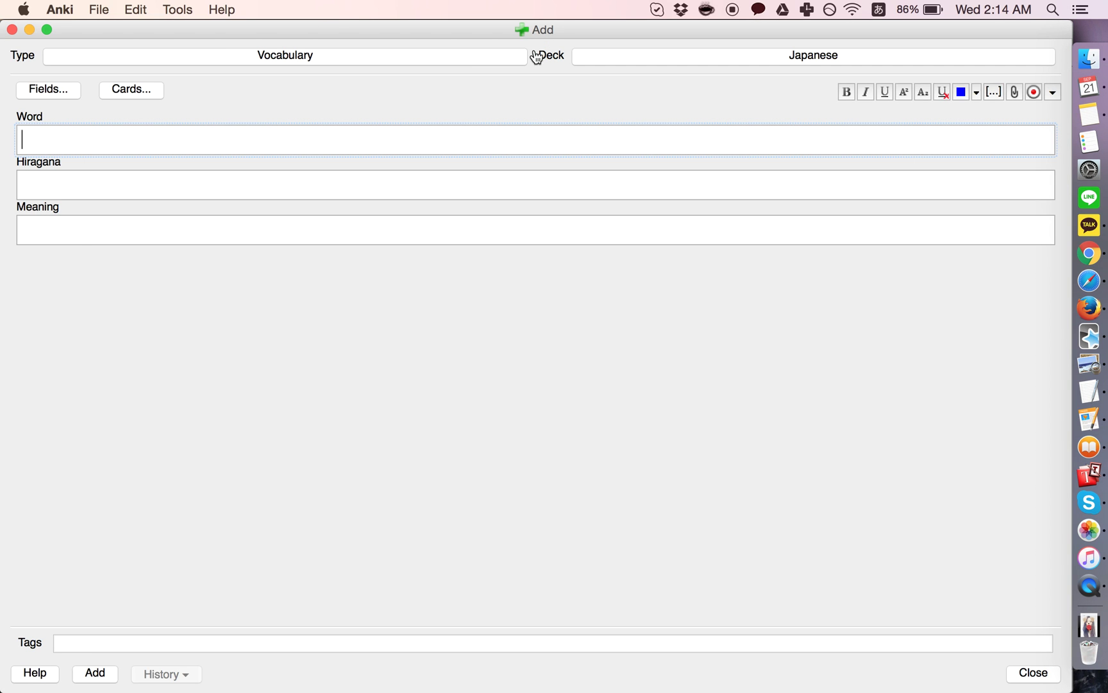
Delete the {{#Meaning}} and {{/Meaning}} wrapper from Card 1's front template.
{"action": "left_click", "coordinate": [120, 97]}
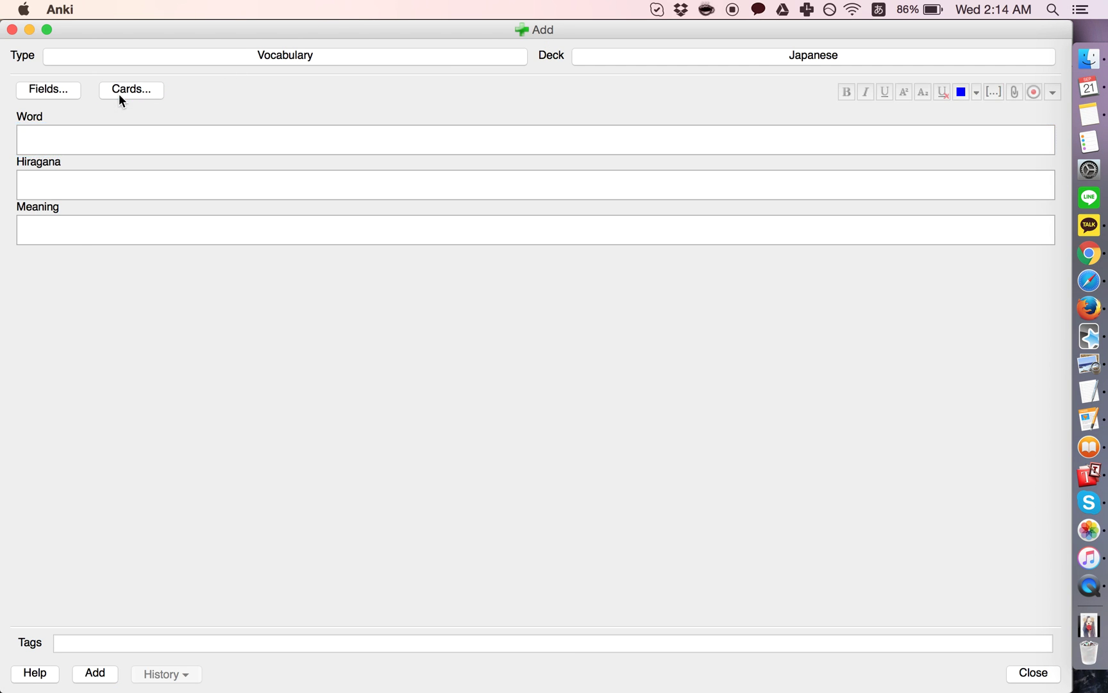
{"action": "left_click_drag", "start_coordinate": [108, 100], "coordinate": [3, 72]}
{"action": "key", "text": "BackSpace"}
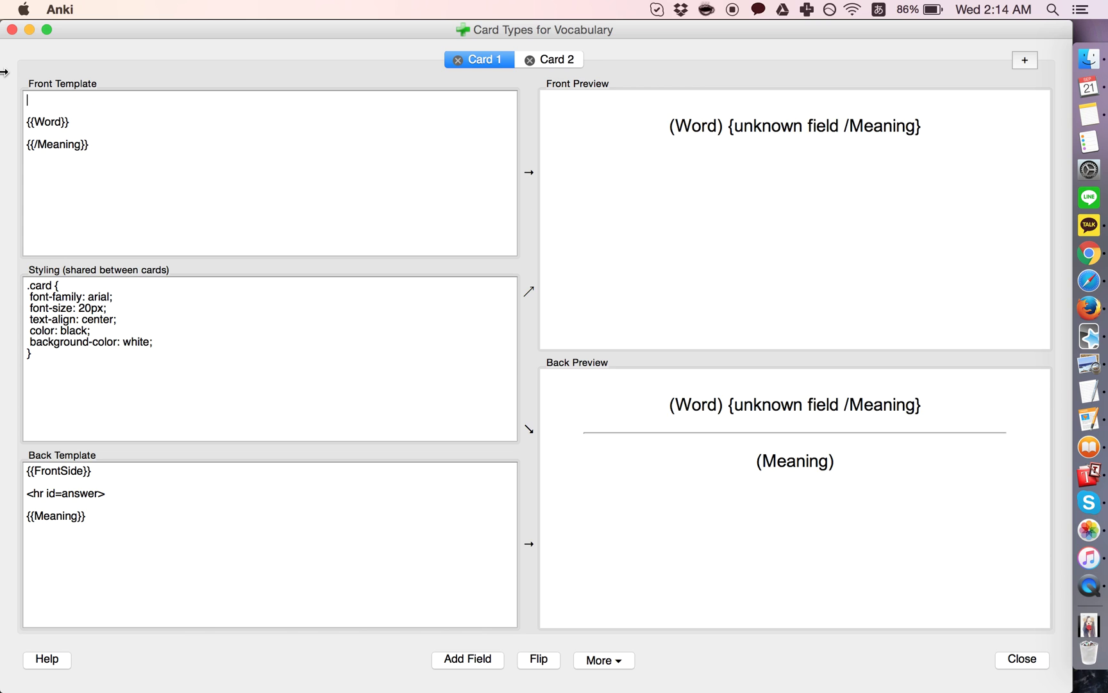
{"action": "key", "text": "BackSpace"}
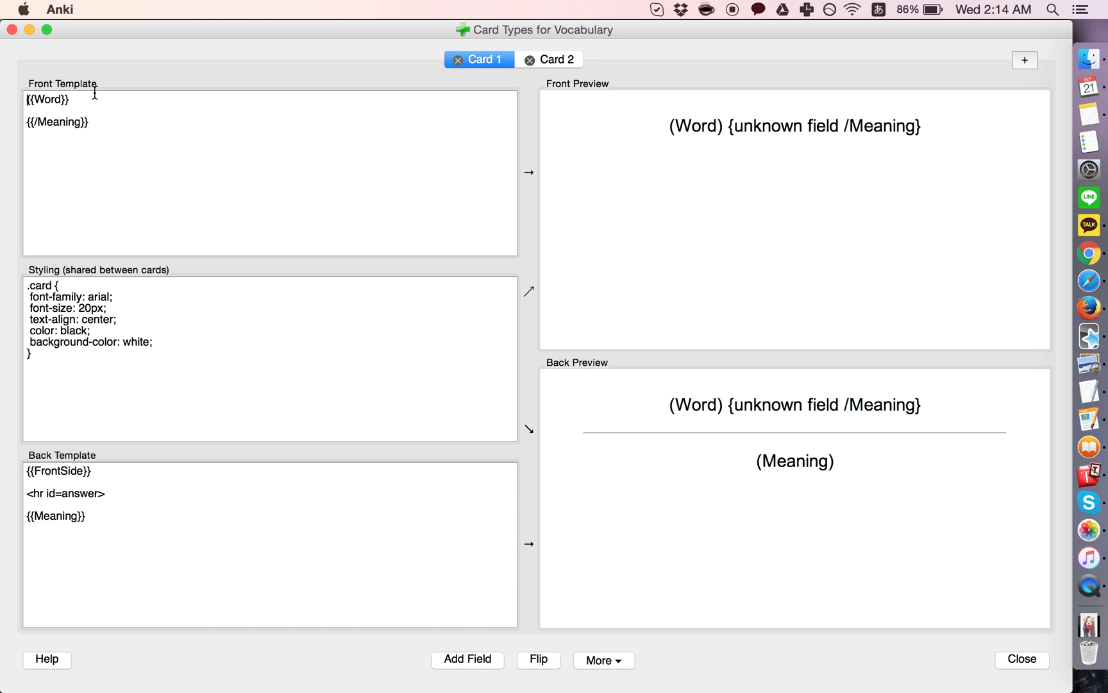
{"action": "left_click_drag", "start_coordinate": [95, 93], "coordinate": [122, 144]}
{"action": "left_click", "coordinate": [122, 144]}
{"action": "left_click_drag", "start_coordinate": [93, 97], "coordinate": [160, 153]}
{"action": "key", "text": "BackSpace"}
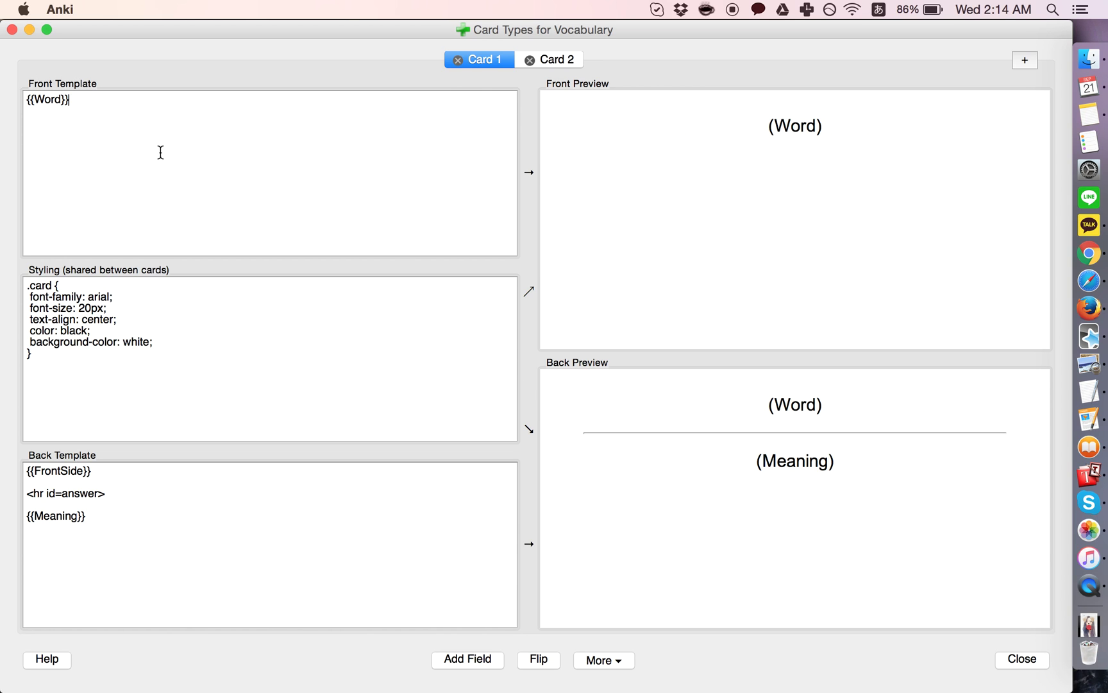
Remove the {{#Hiragana}} condition from Card 2's front template.
{"action": "left_click", "coordinate": [552, 60]}
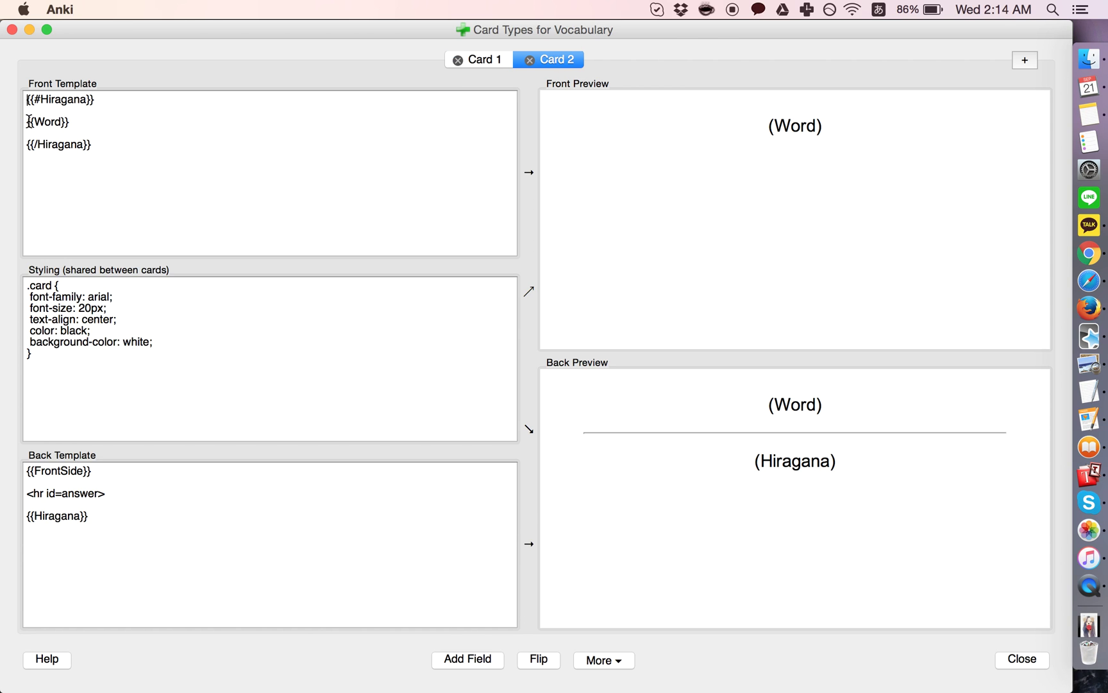
{"action": "mouse_move", "coordinate": [28, 121]}
{"action": "left_mouse_down"}
{"action": "mouse_move", "coordinate": [20, 98]}
{"action": "mouse_move", "coordinate": [128, 152]}
{"action": "left_mouse_up"}
{"action": "key", "text": "BackSpace"}
{"action": "key", "text": "BackSpace"}
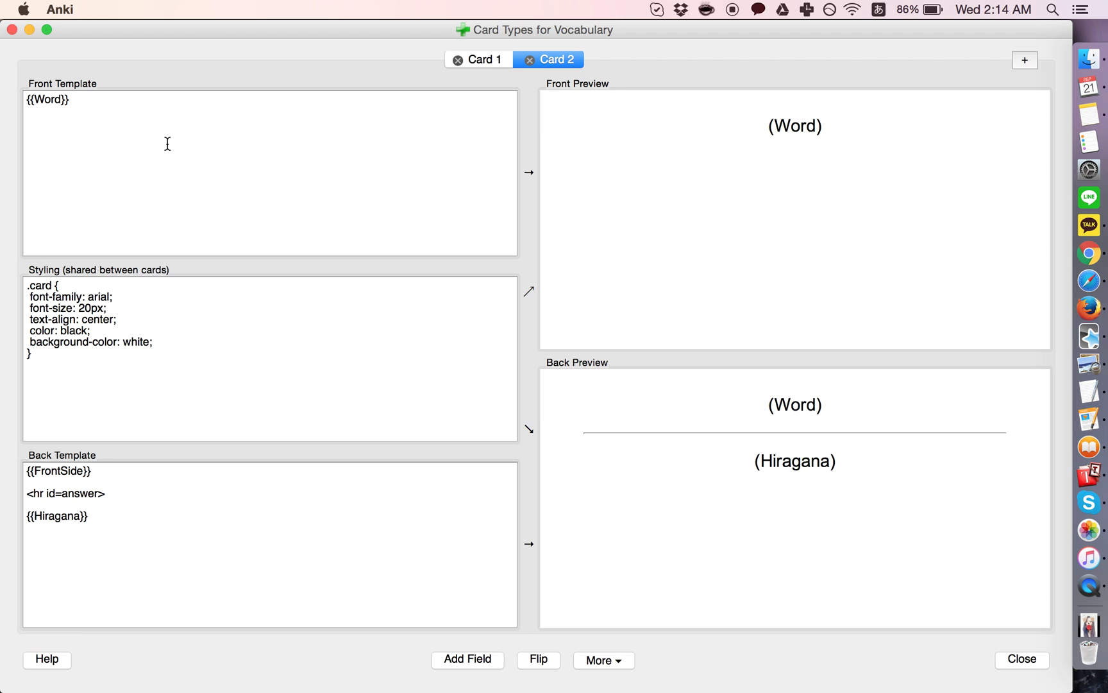
Add a note with Word 木 and Hiragana き.
{"action": "left_click", "coordinate": [12, 29]}
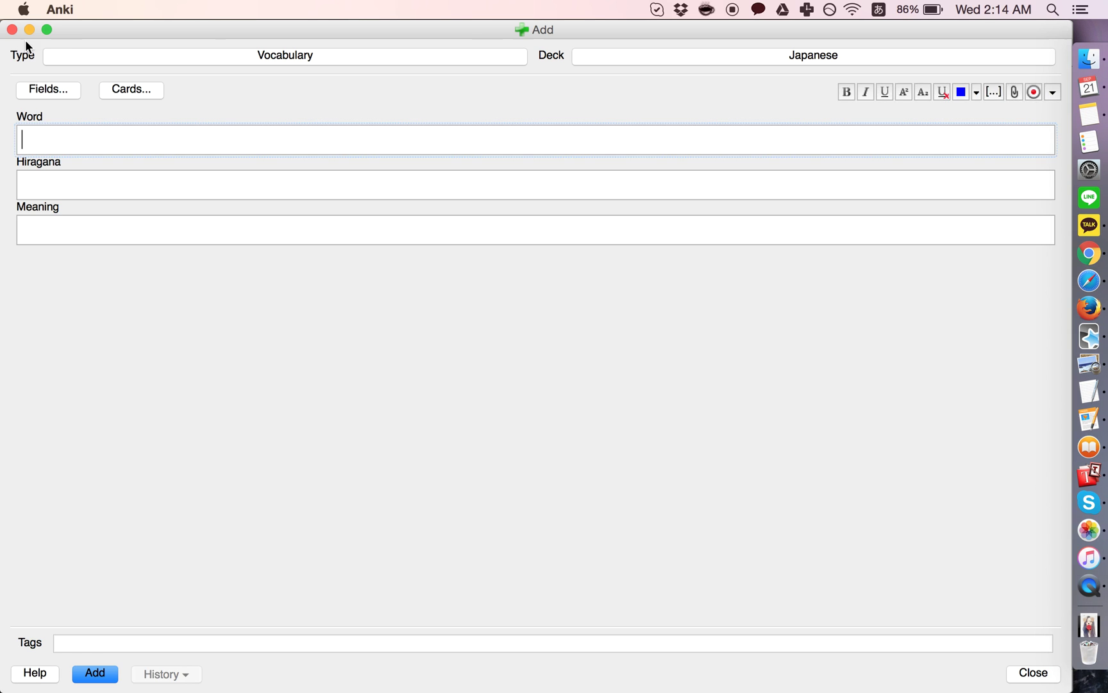
{"action": "left_click", "coordinate": [146, 131]}
{"action": "type", "text": "気"}
{"action": "key", "text": "space"}
{"action": "key", "text": "space"}
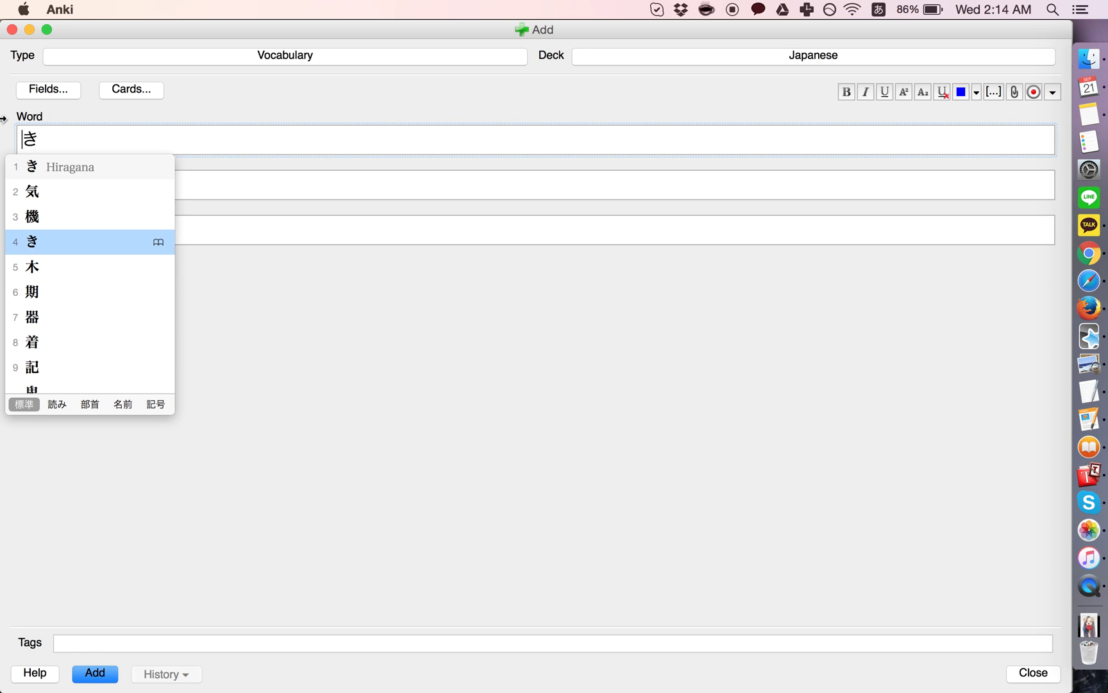
{"action": "key", "text": "space"}
{"action": "key", "text": "Return"}
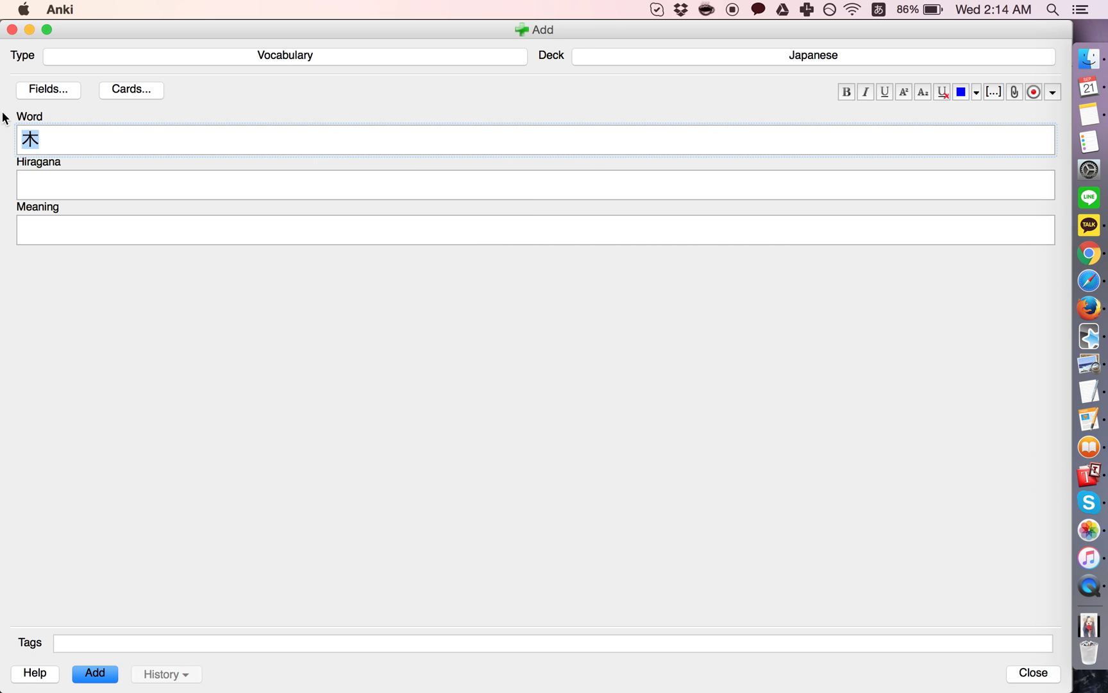
{"action": "left_click", "coordinate": [61, 185]}
{"action": "type", "text": "i"}
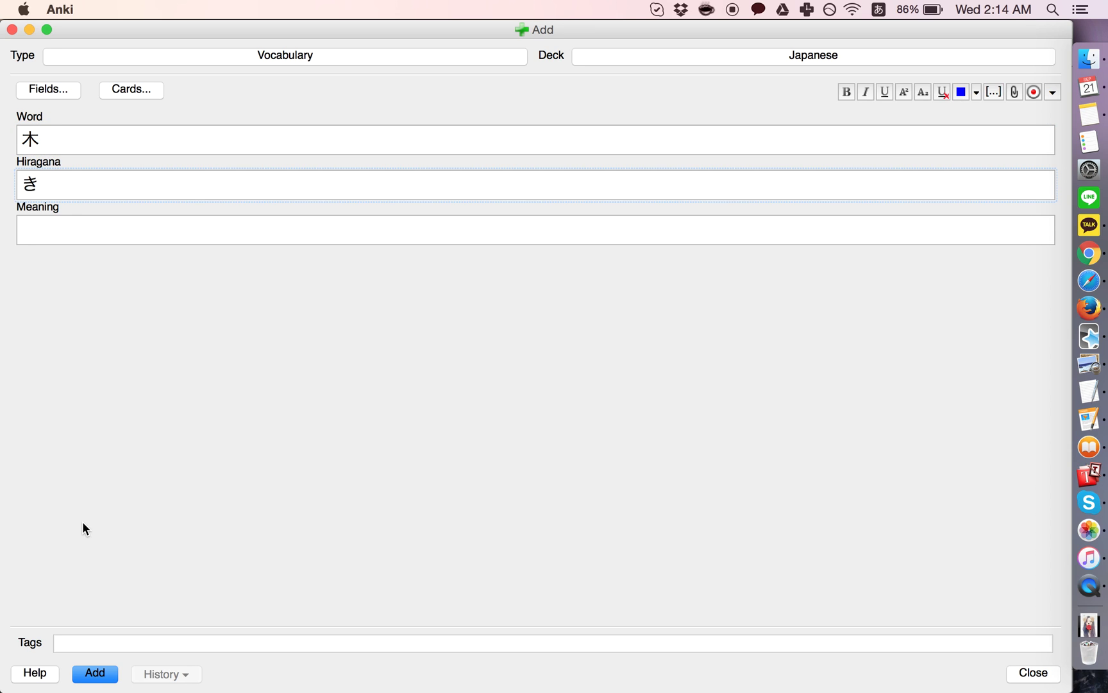
{"action": "left_click", "coordinate": [96, 673]}
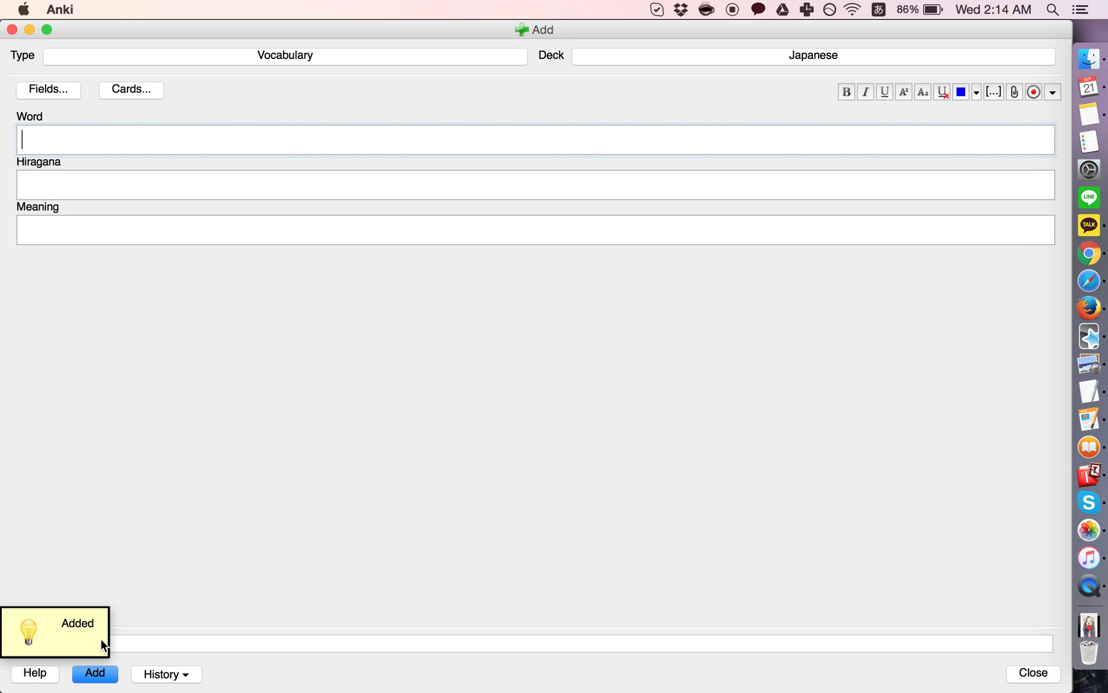
Study the new 犬, カゴ and 木 cards until the deck is finished.
{"action": "left_click", "coordinate": [12, 29]}
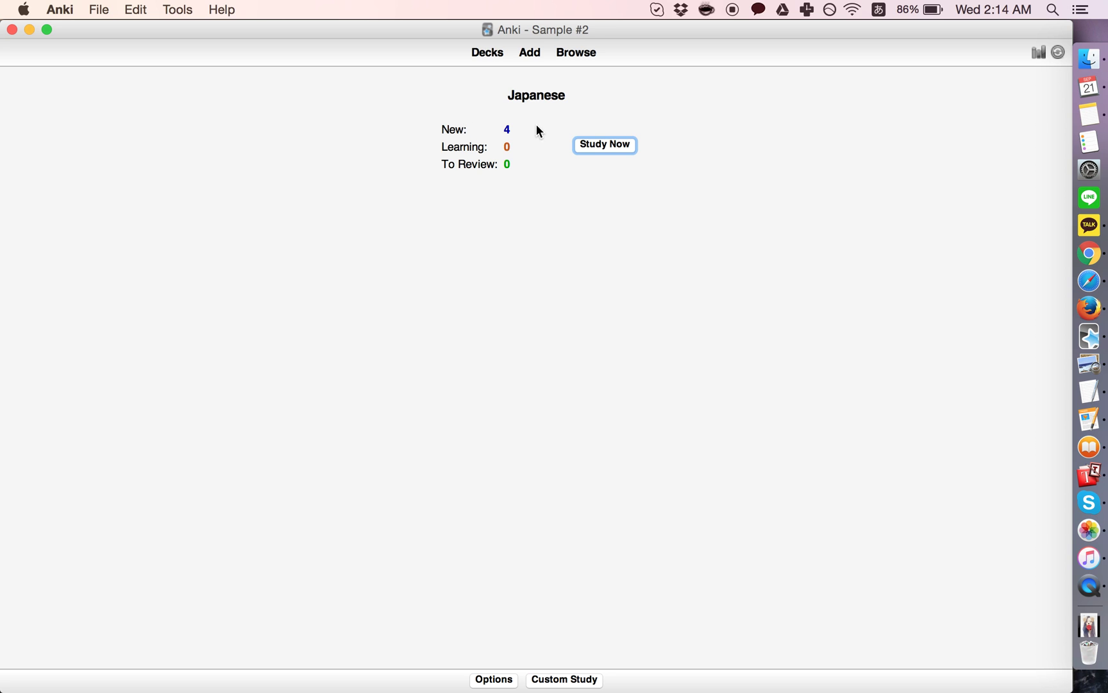
{"action": "left_click", "coordinate": [597, 148]}
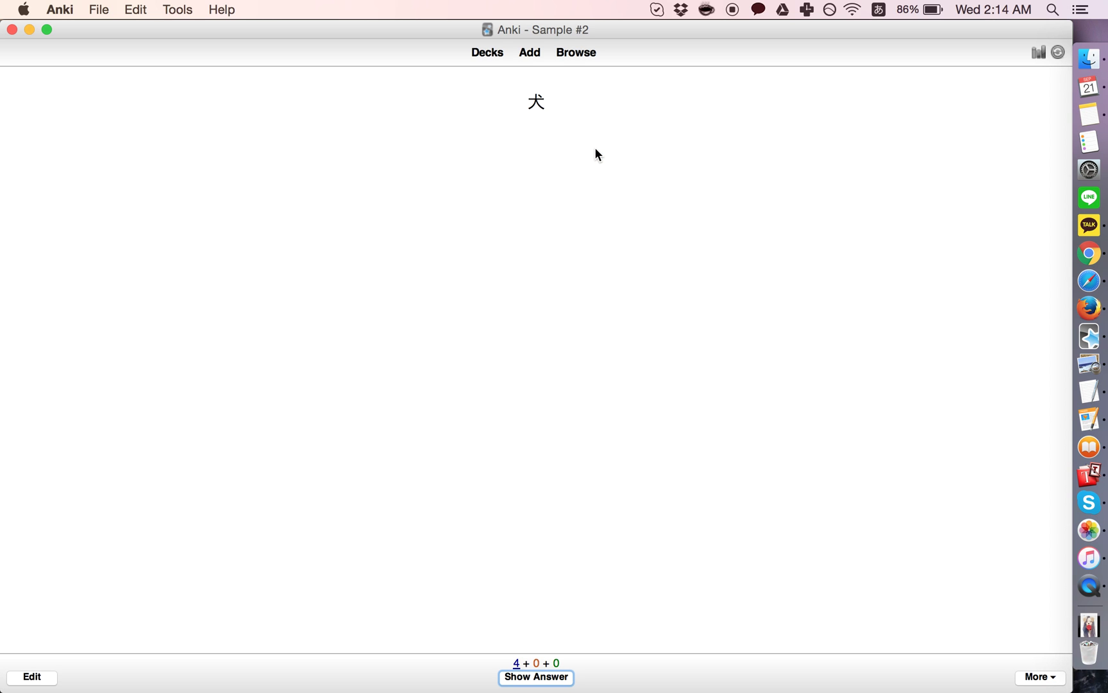
{"action": "left_click", "coordinate": [552, 676]}
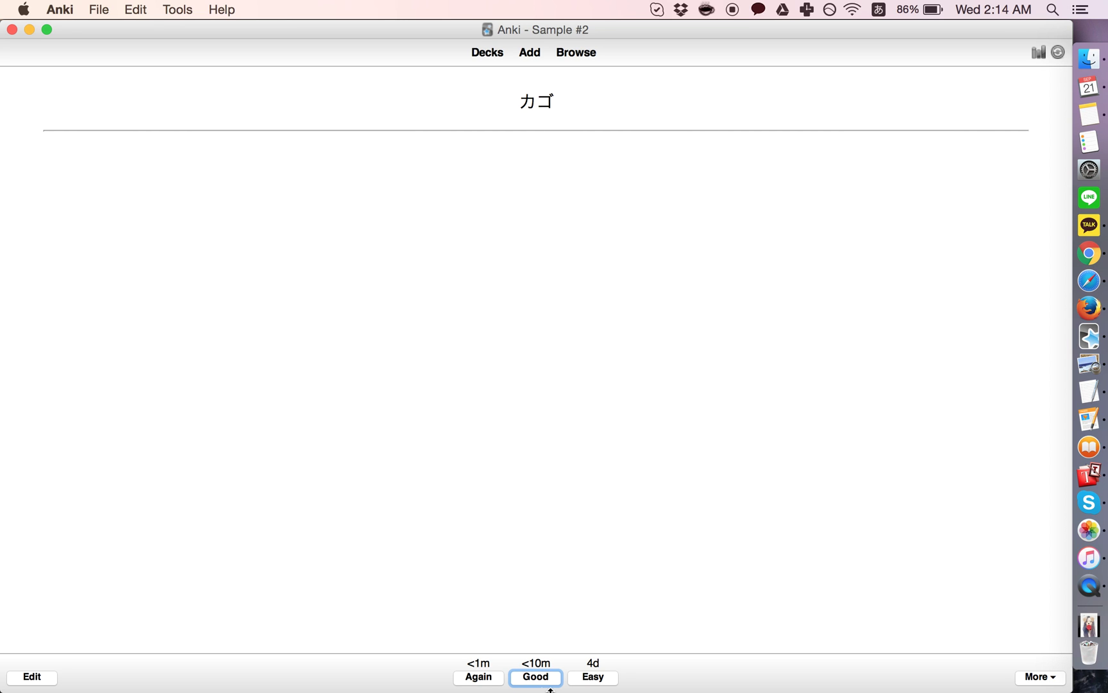
{"action": "left_click", "coordinate": [550, 685]}
{"action": "left_click", "coordinate": [560, 679]}
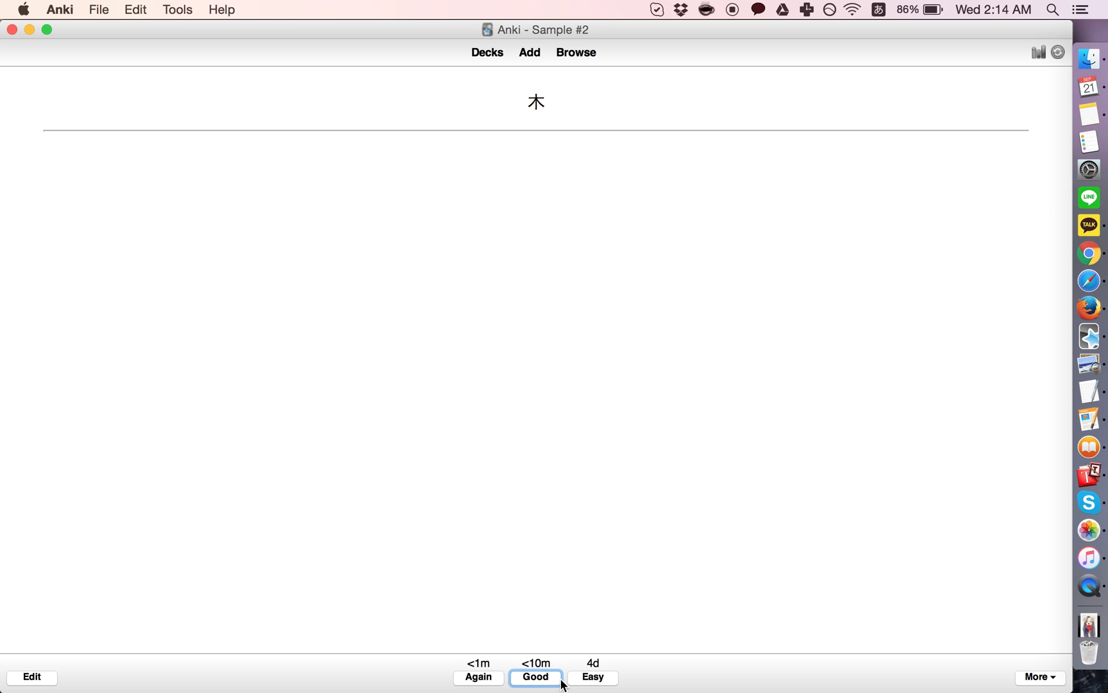
{"action": "left_click", "coordinate": [601, 680]}
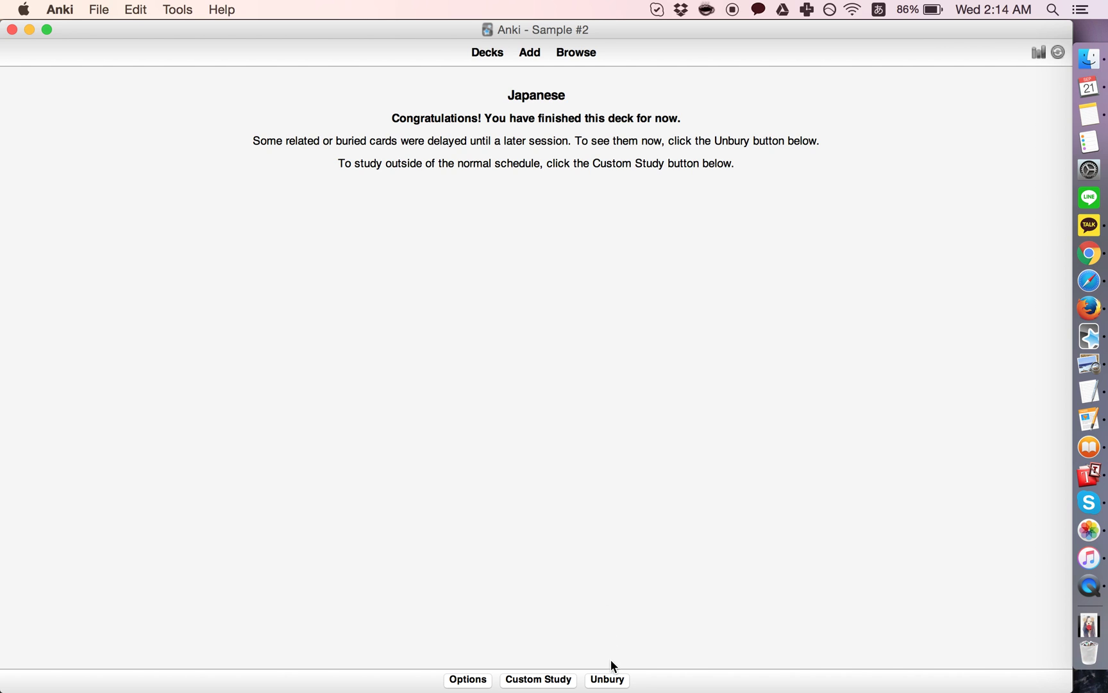
List the Japanese deck's eight cards in Browse and view the Vocabulary Card 2 template.
{"action": "left_click", "coordinate": [563, 56]}
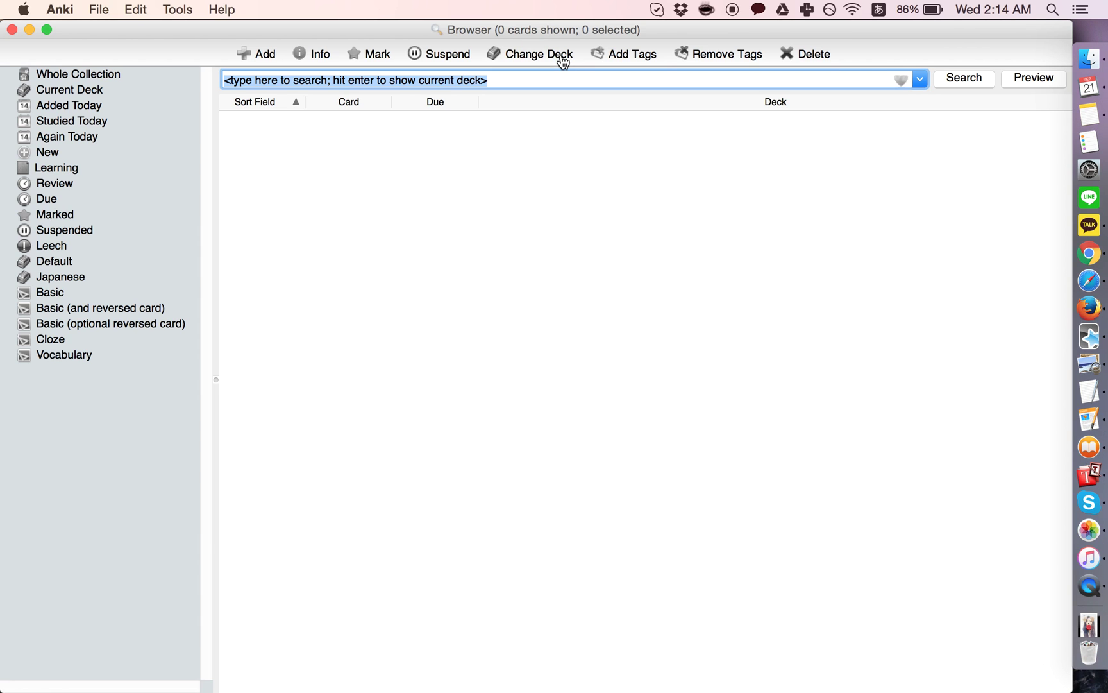
{"action": "left_click", "coordinate": [76, 92]}
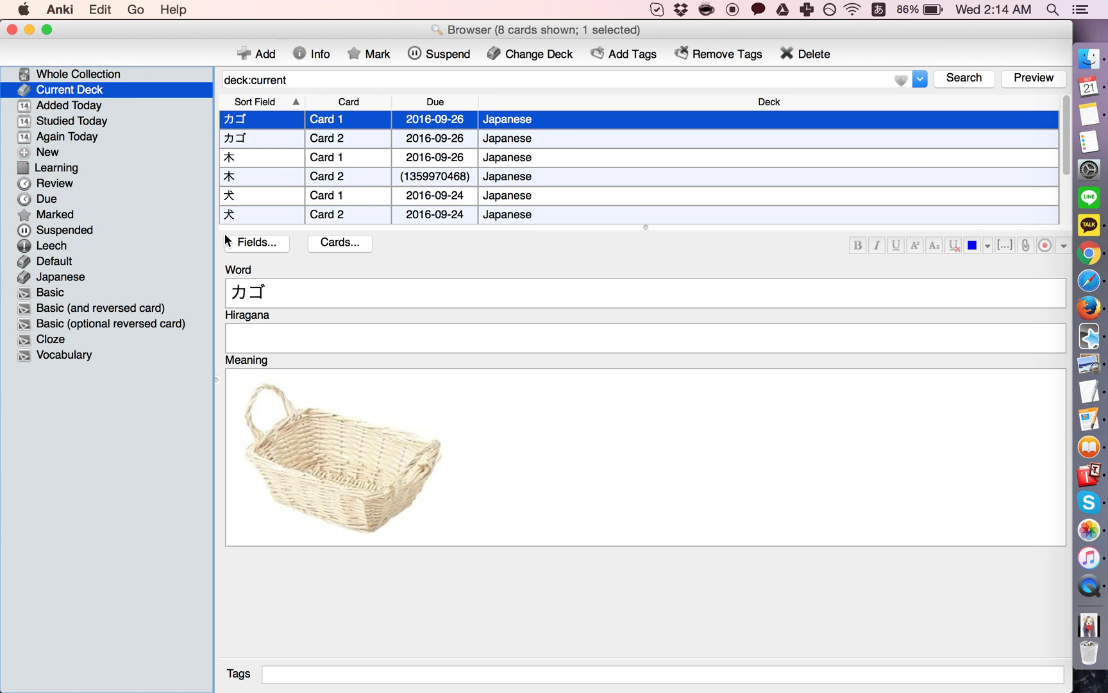
{"action": "left_click", "coordinate": [341, 244]}
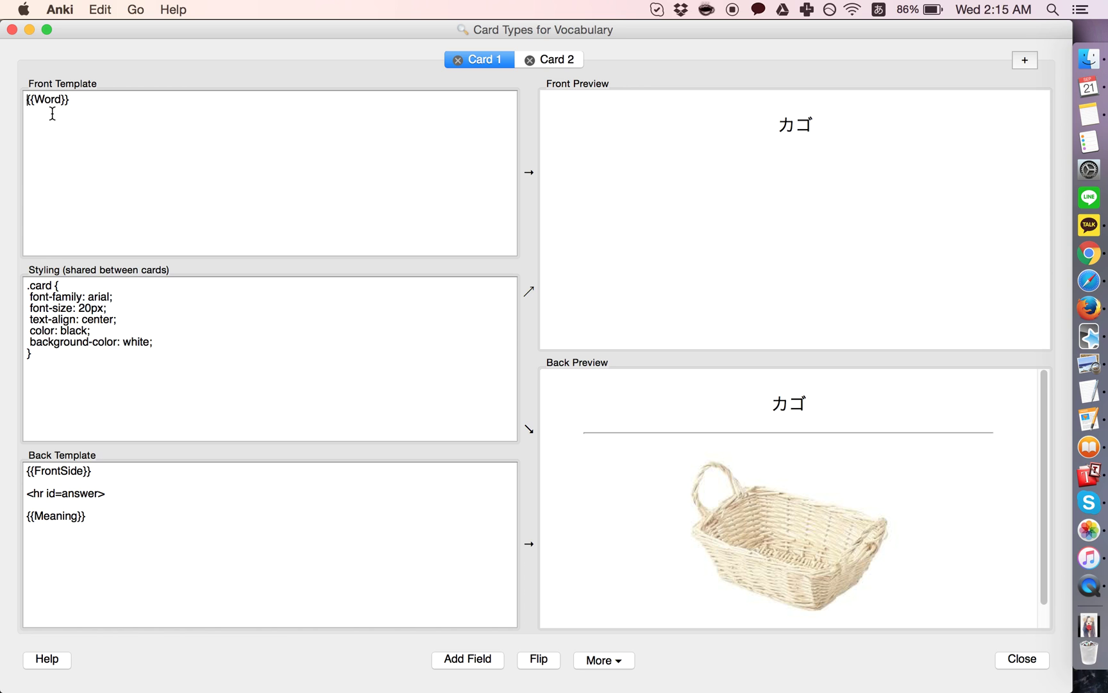
{"action": "left_click", "coordinate": [572, 59]}
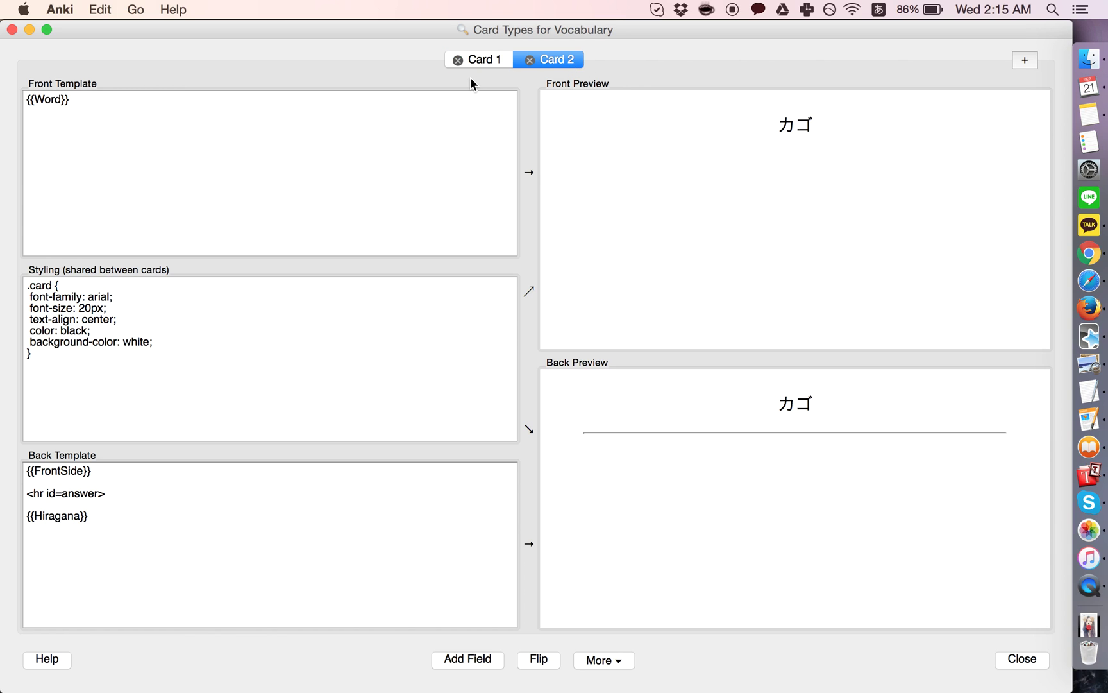